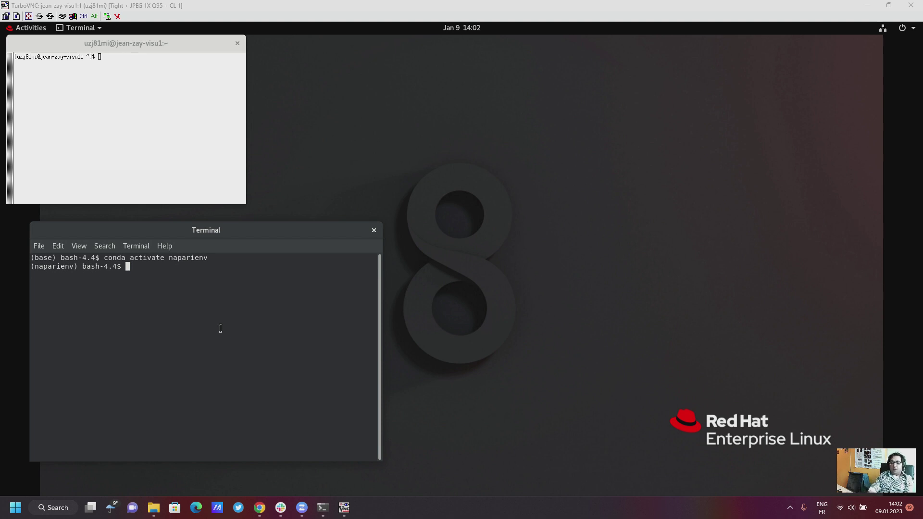
# Launch napari from the terminal's naparienv environment and maximize its window.
pyautogui.click(228, 328)
pyautogui.write('napari')
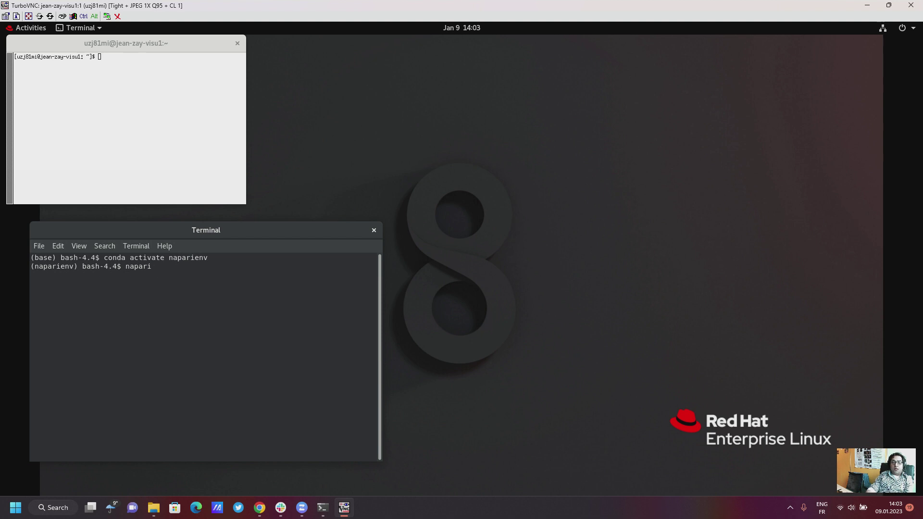
pyautogui.press('Return')
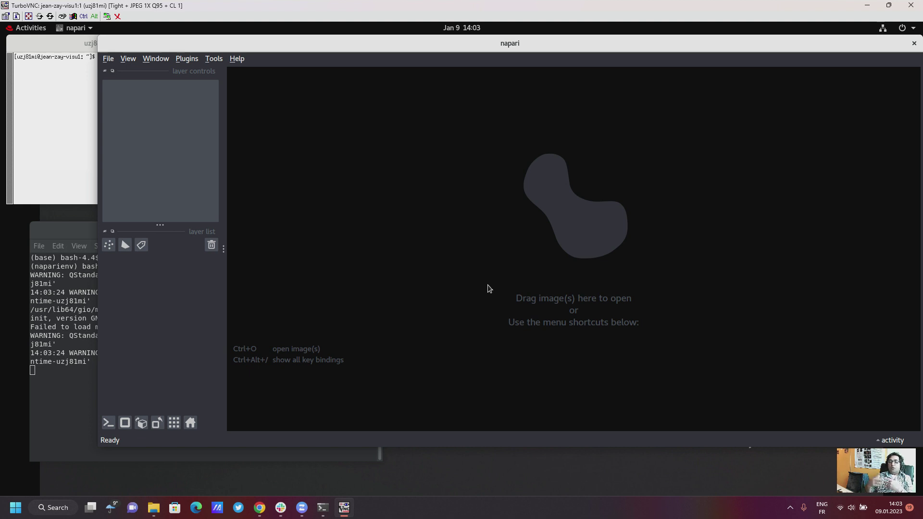
pyautogui.doubleClick(374, 42)
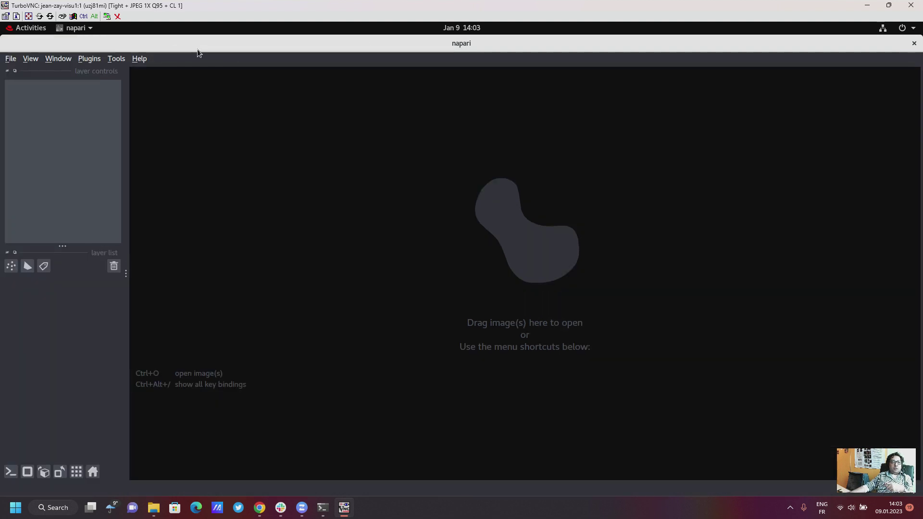
# Open tracks_gt_star.tif from the Mari_Data_Oneat/seg/gt folder and convert its image layer to labels.
pyautogui.click(11, 61)
pyautogui.click(29, 72)
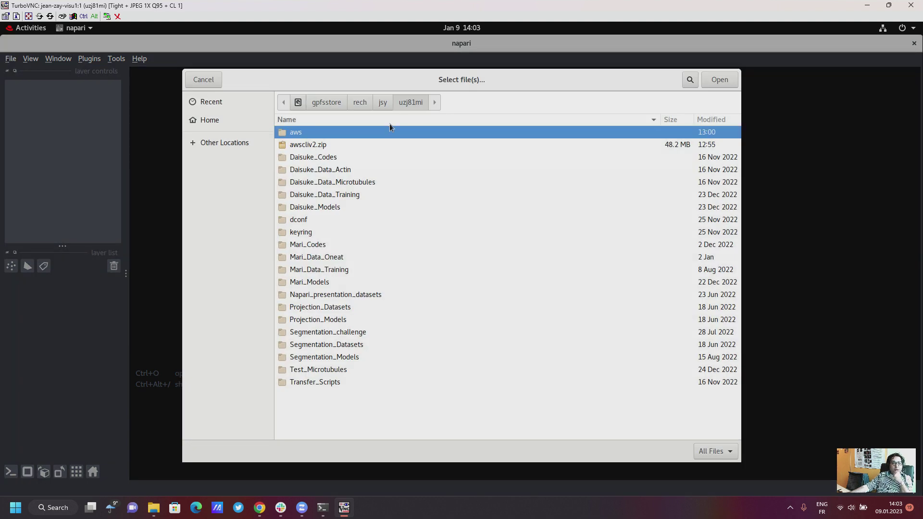
pyautogui.doubleClick(320, 257)
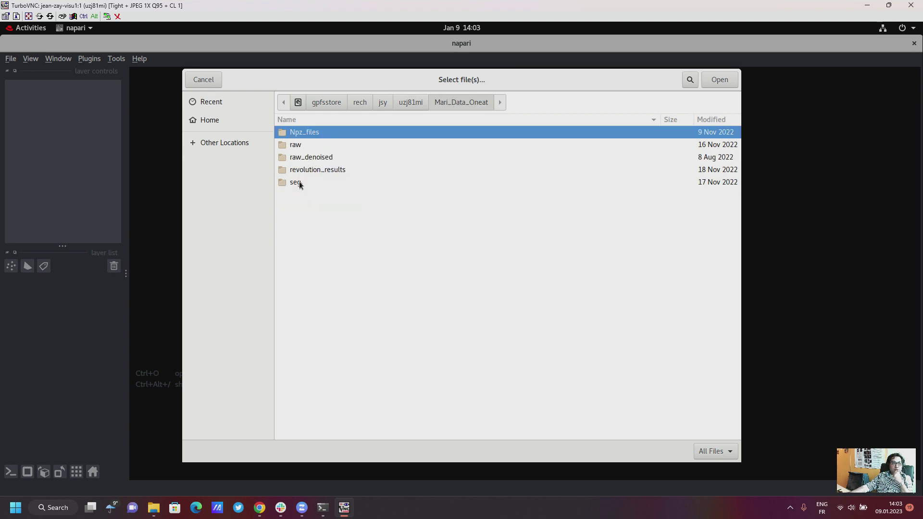
pyautogui.doubleClick(299, 183)
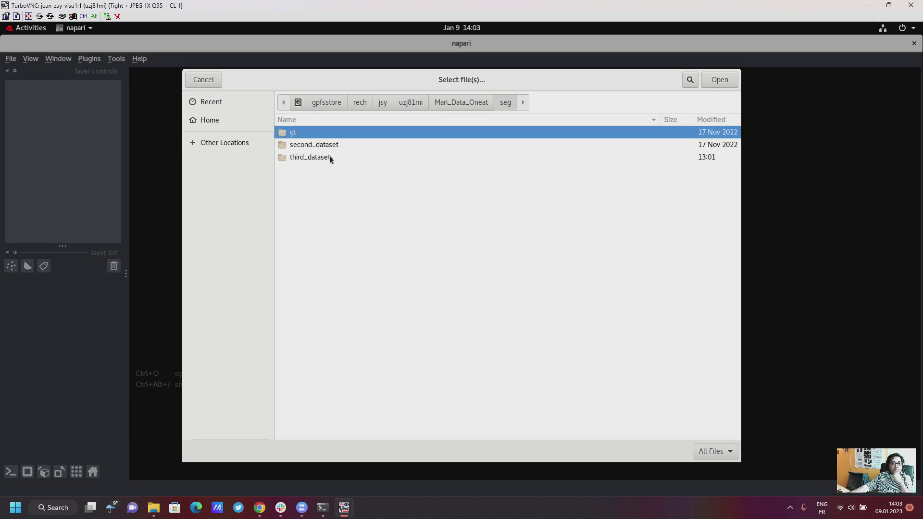
pyautogui.doubleClick(326, 133)
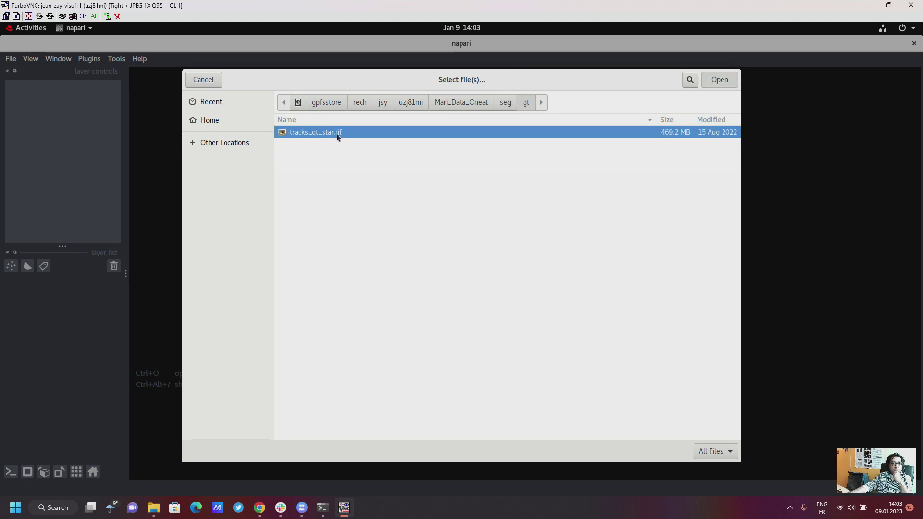
pyautogui.doubleClick(336, 134)
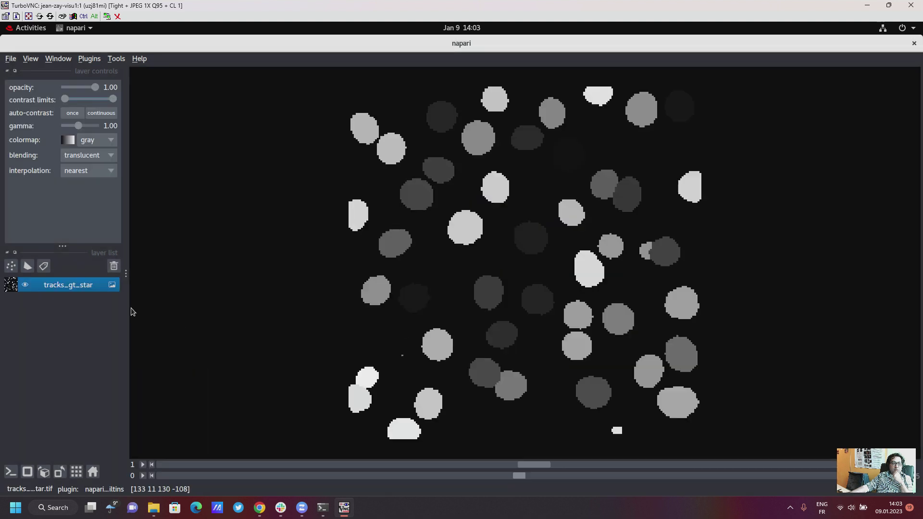
pyautogui.rightClick(66, 284)
pyautogui.click(89, 305)
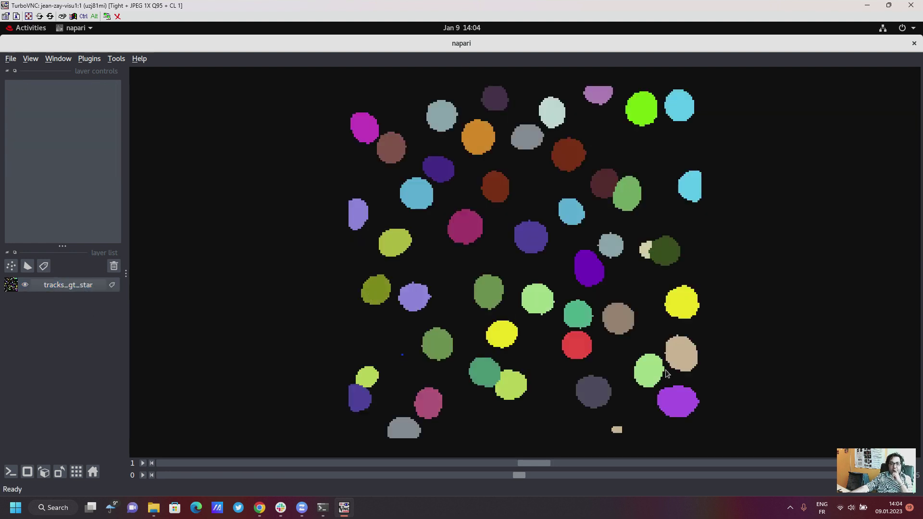
# Open the NapaTrackMater plugin and set tracks_gt_star as the optional segmentation image.
pyautogui.click(87, 58)
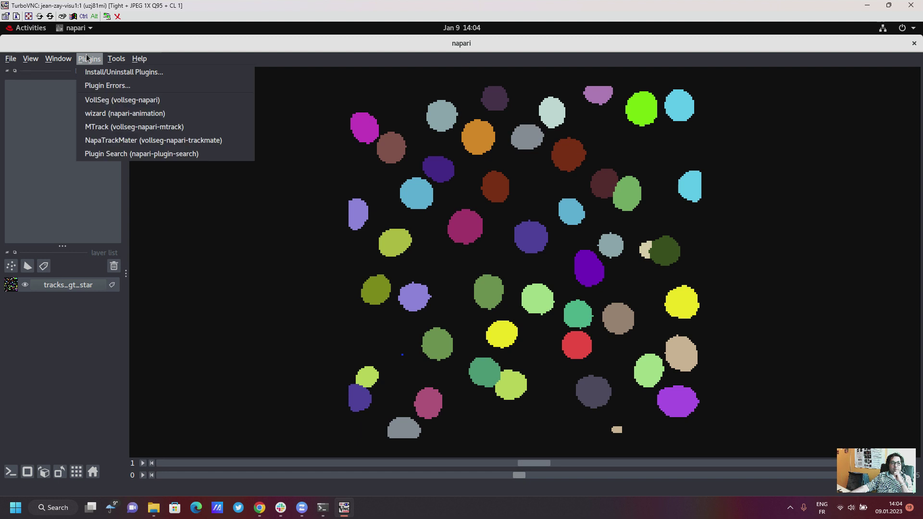
pyautogui.click(145, 139)
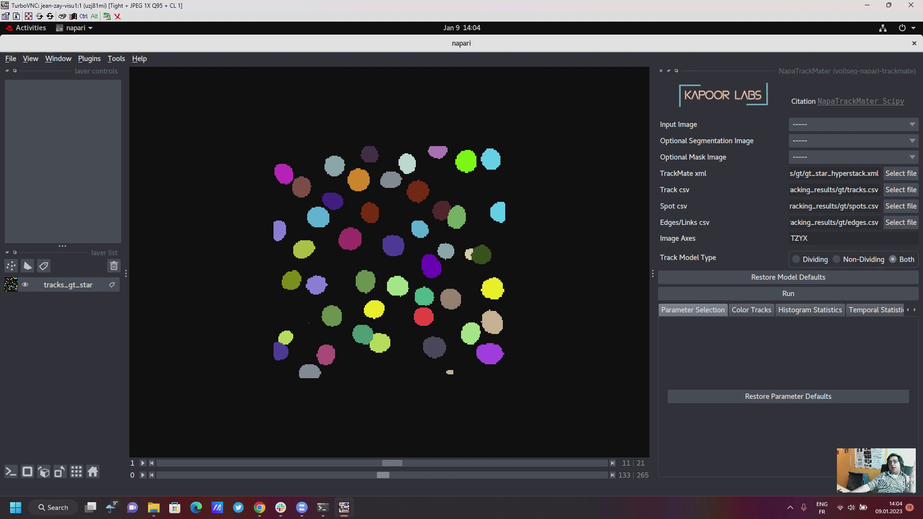
pyautogui.click(847, 142)
pyautogui.click(836, 156)
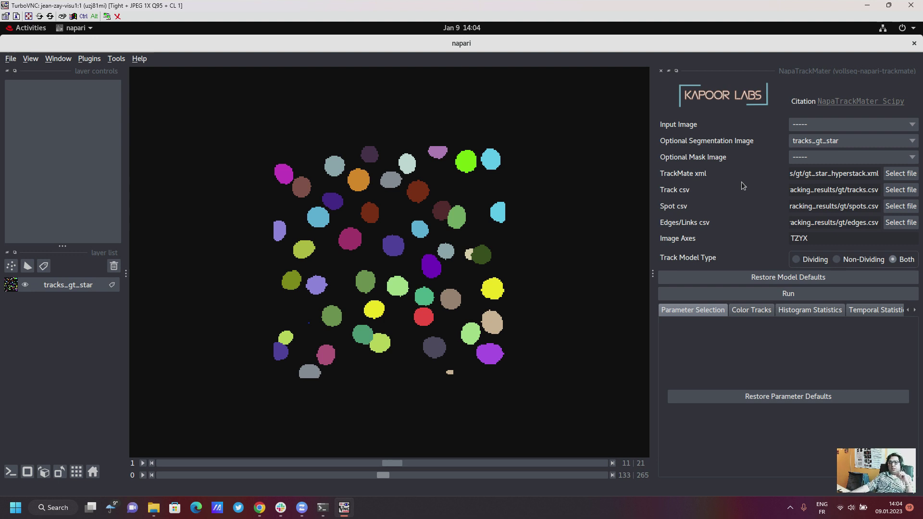
pyautogui.doubleClick(861, 174)
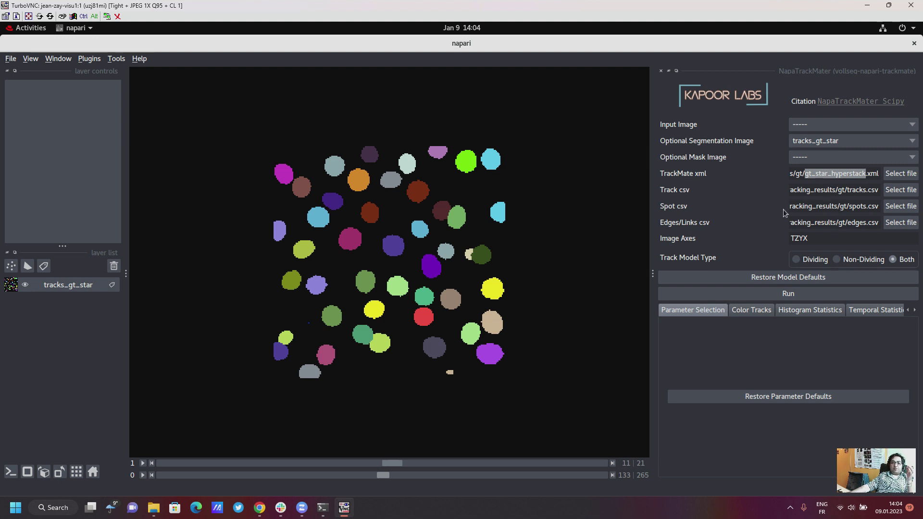
# Run NapaTrackMater on the preset TrackMate files with the histogram statistics in view.
pyautogui.click(811, 312)
pyautogui.click(877, 312)
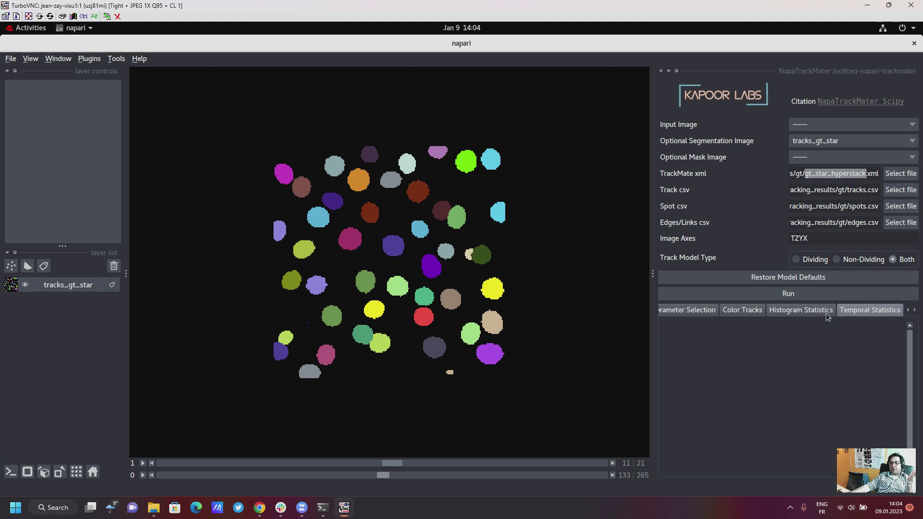
pyautogui.click(791, 316)
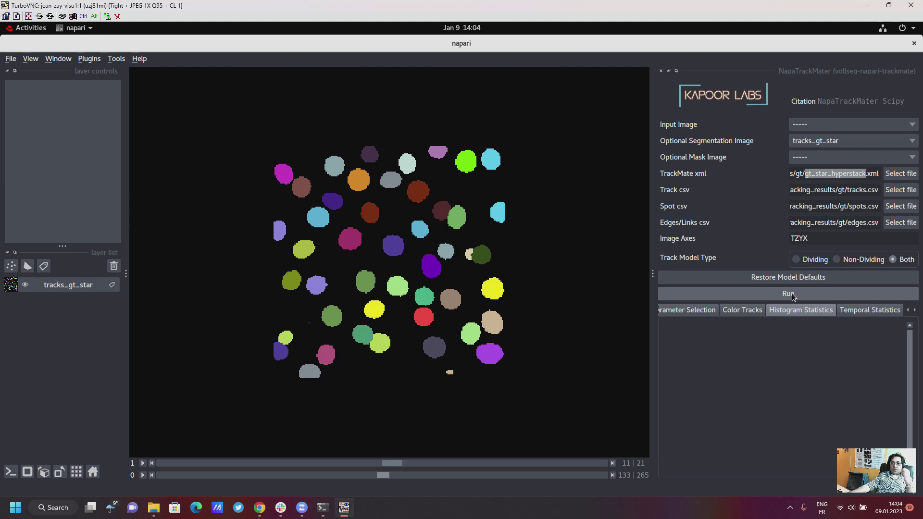
pyautogui.click(792, 295)
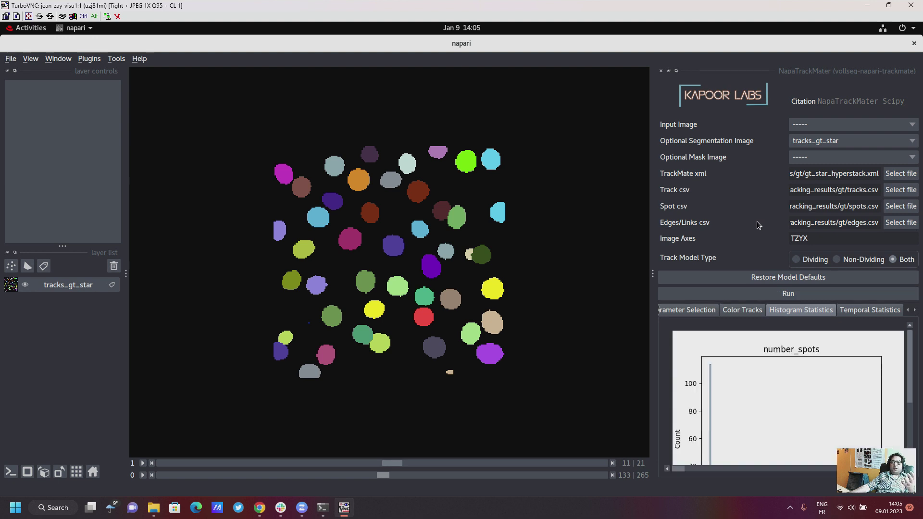
# Examine the histograms of number_spots, track_start and track_displacement.
pyautogui.scroll(-1, 749, 367)
pyautogui.scroll(-3, 748, 367)
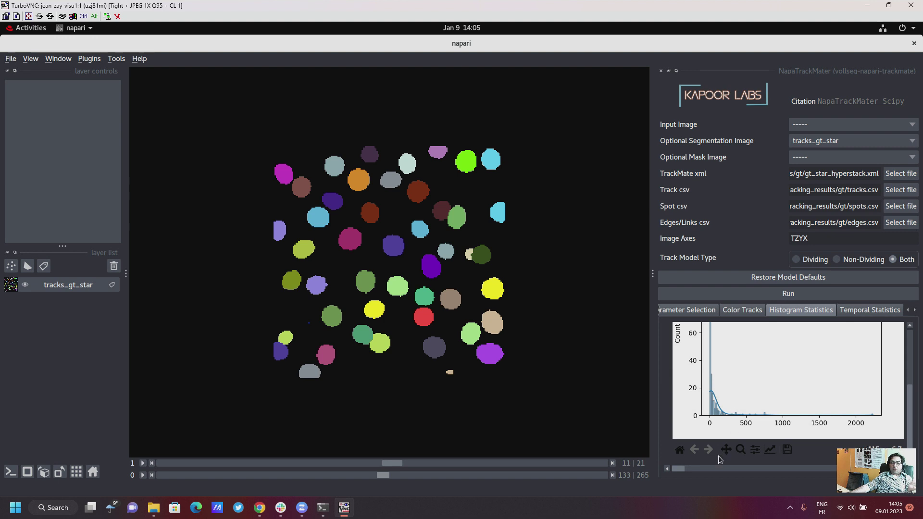
pyautogui.moveTo(682, 470); pyautogui.dragTo(727, 469)
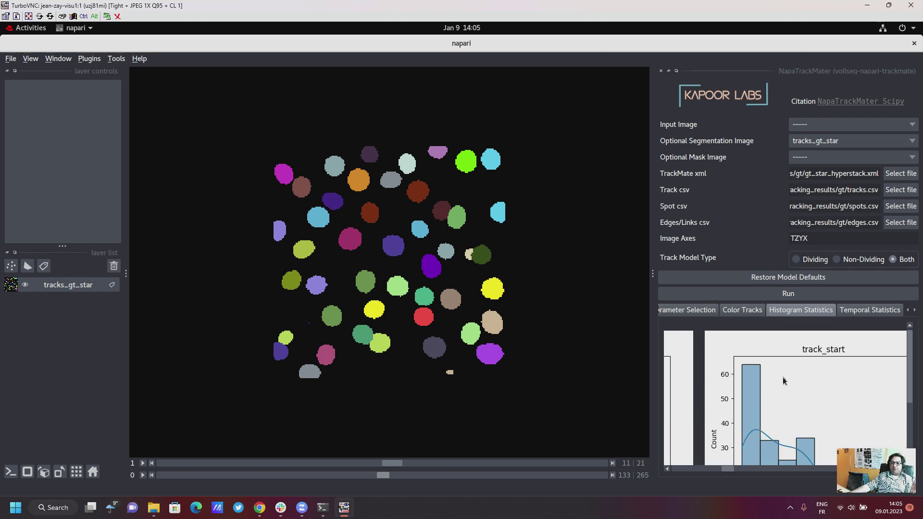
pyautogui.scroll(-1, 783, 381)
pyautogui.scroll(-2, 784, 380)
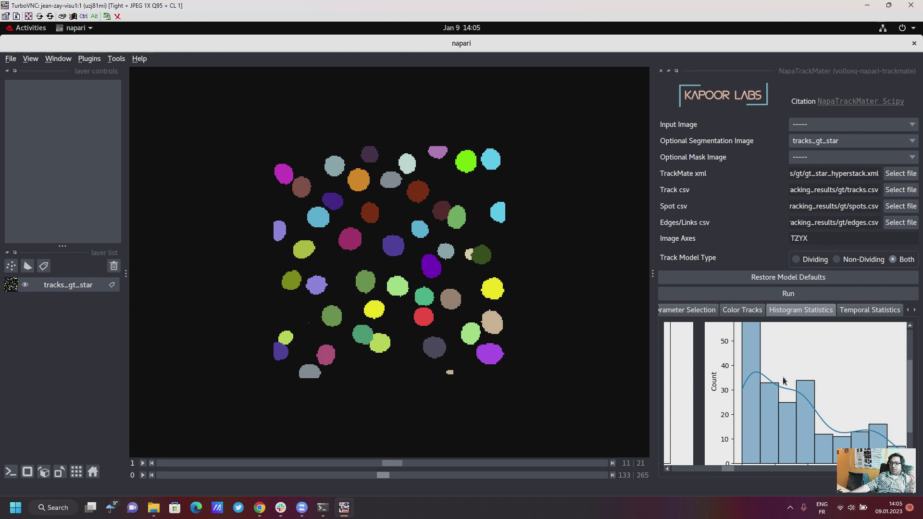
pyautogui.moveTo(733, 469); pyautogui.dragTo(751, 469)
pyautogui.scroll(3, 739, 419)
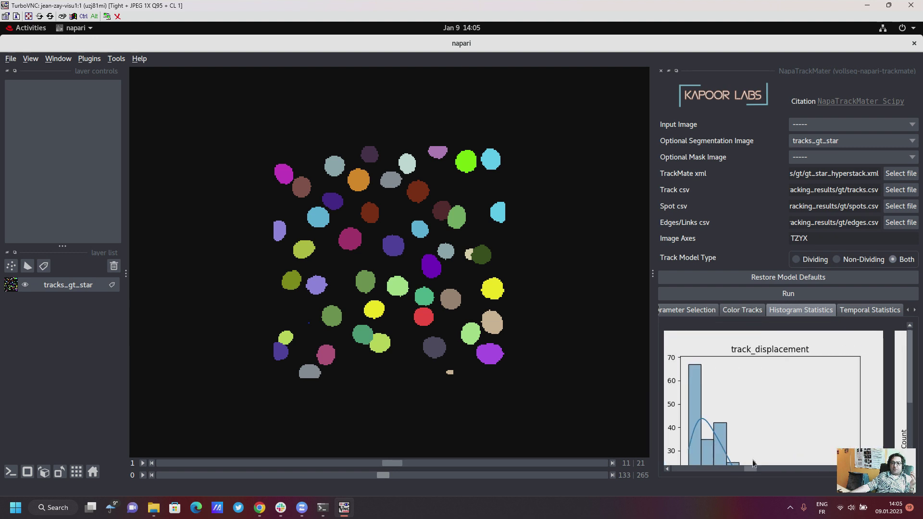
pyautogui.scroll(-2, 753, 412)
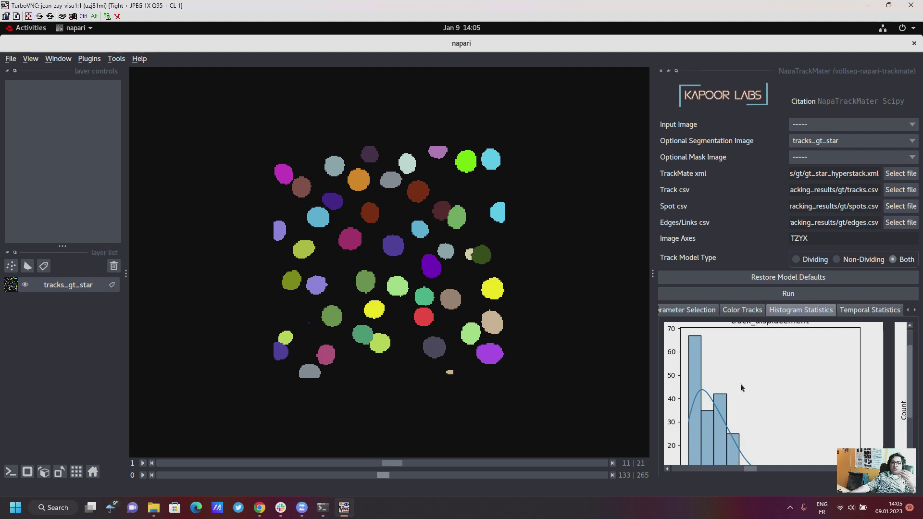
pyautogui.scroll(1, 741, 388)
pyautogui.scroll(-3, 740, 388)
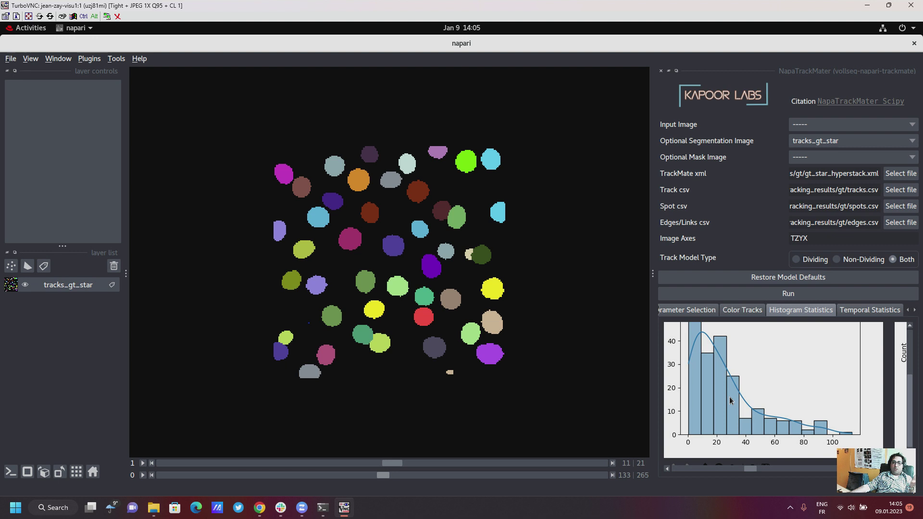
pyautogui.scroll(2, 730, 400)
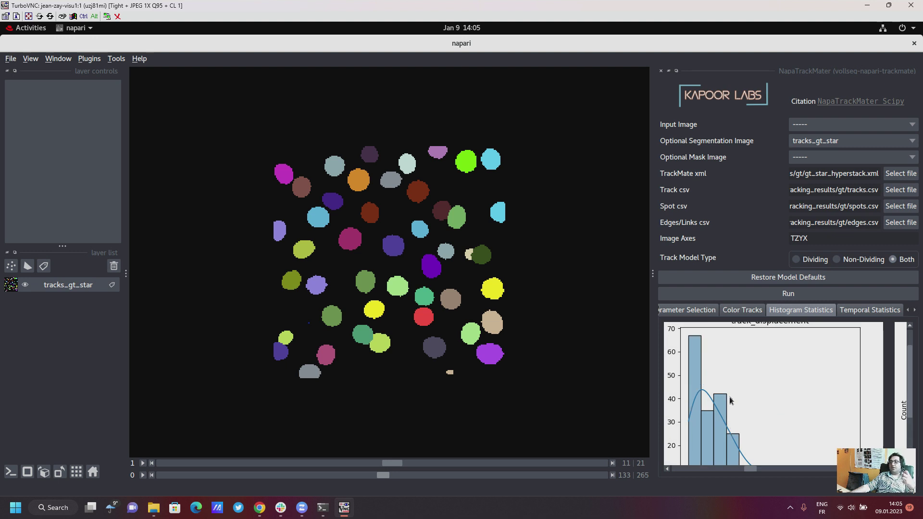
pyautogui.scroll(1, 729, 400)
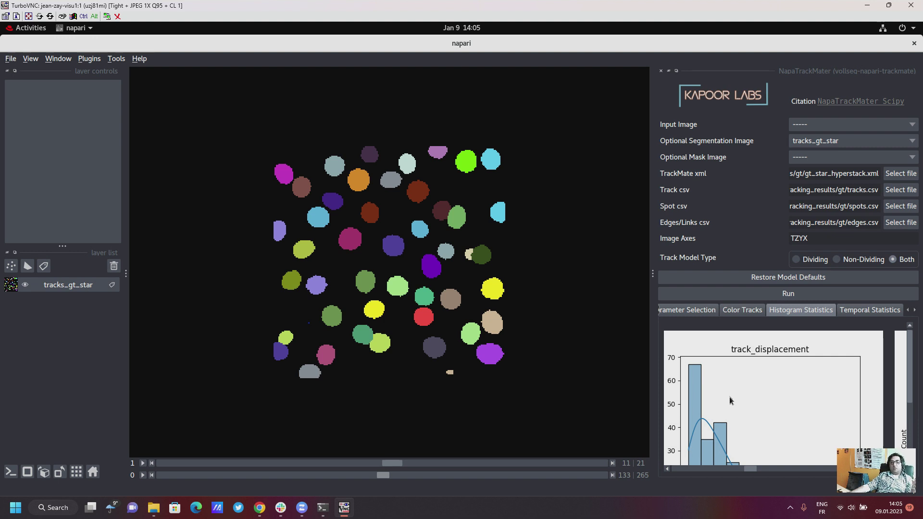
pyautogui.scroll(-3, 730, 401)
# Review the axes and curve options of the track_y_location histogram and close them without changes.
pyautogui.moveTo(751, 469); pyautogui.dragTo(772, 470)
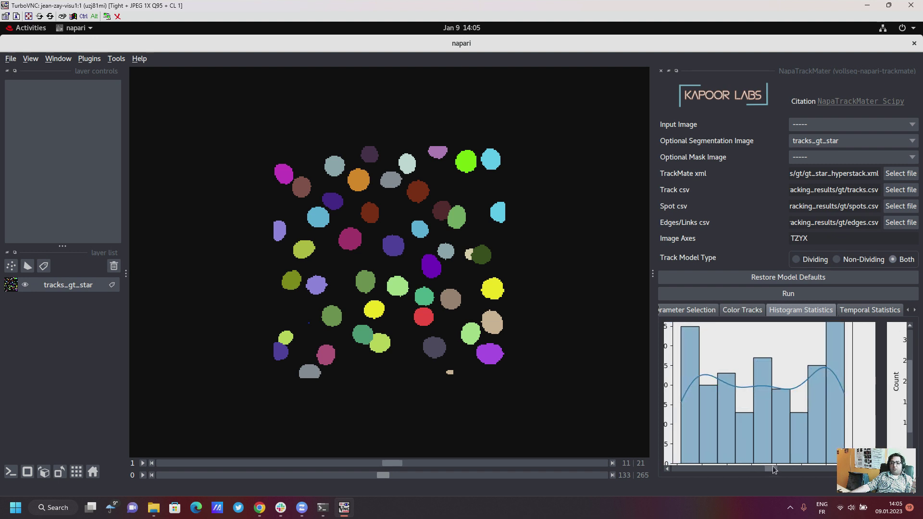
pyautogui.scroll(-1, 771, 409)
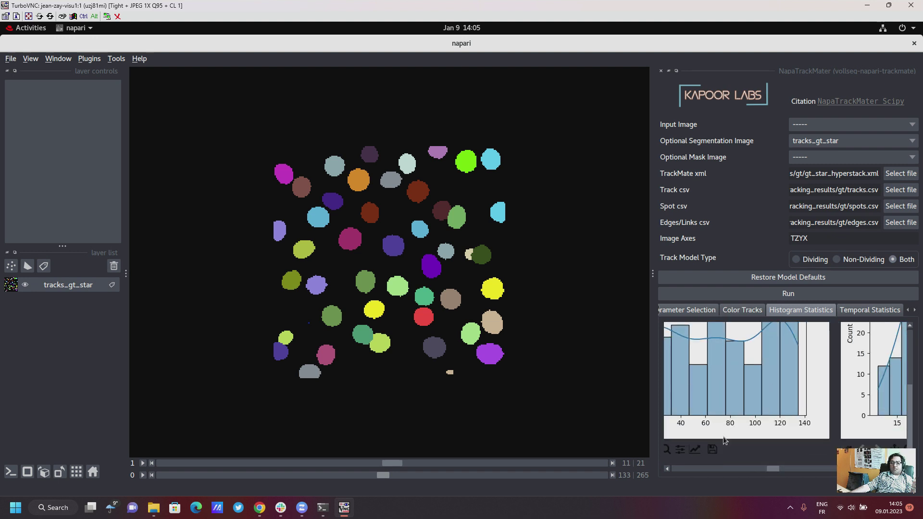
pyautogui.hscroll(2, 768, 465)
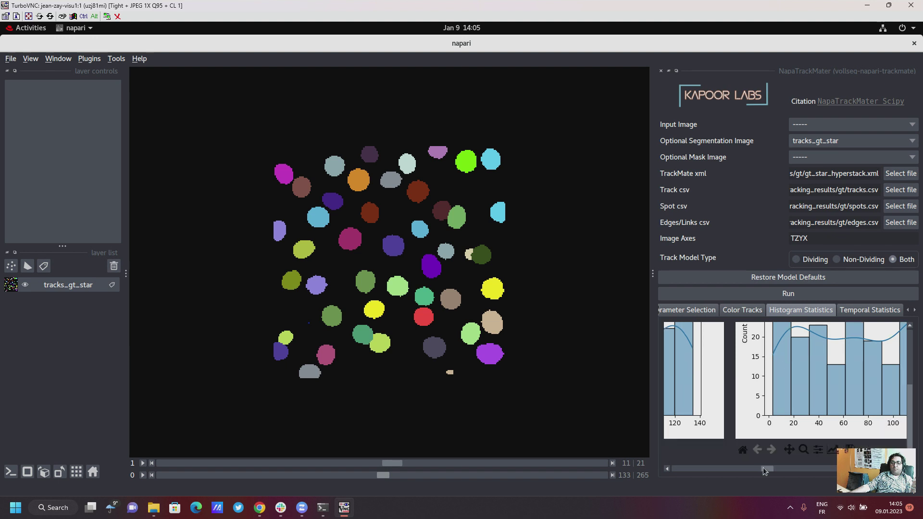
pyautogui.hscroll(2, 766, 468)
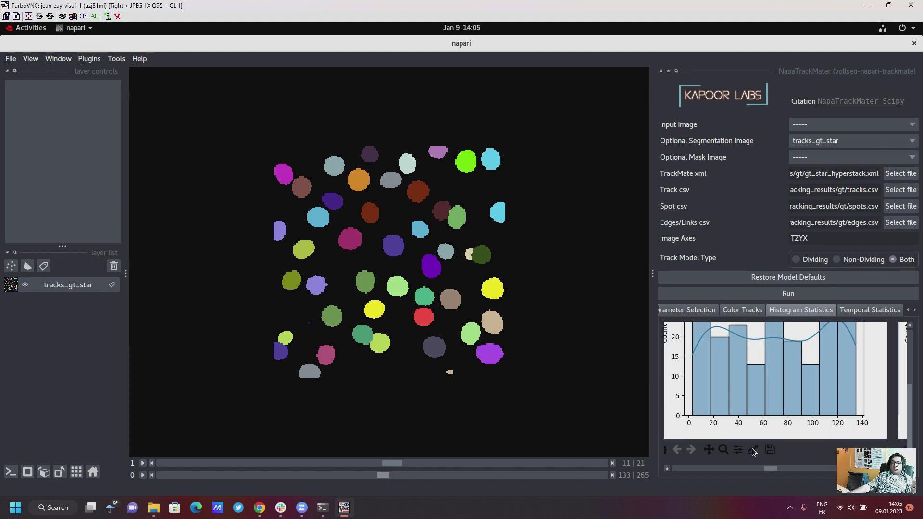
pyautogui.click(753, 450)
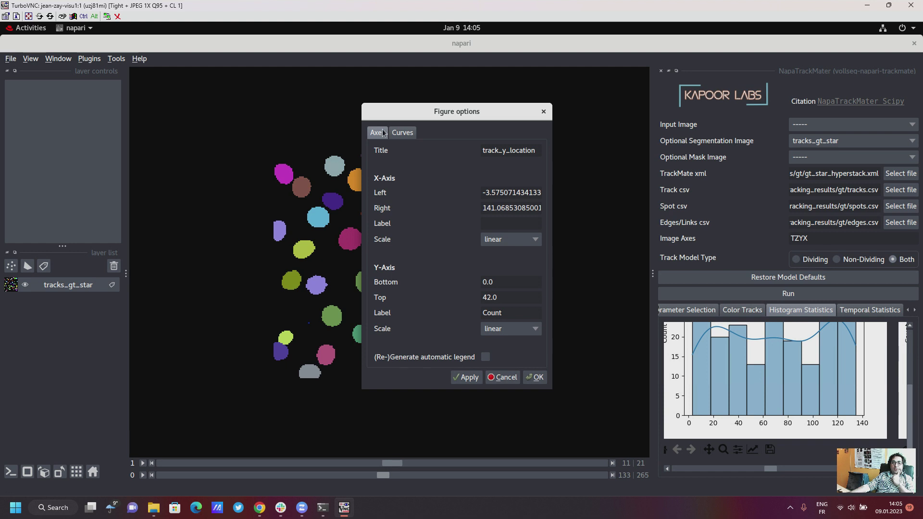
pyautogui.click(402, 132)
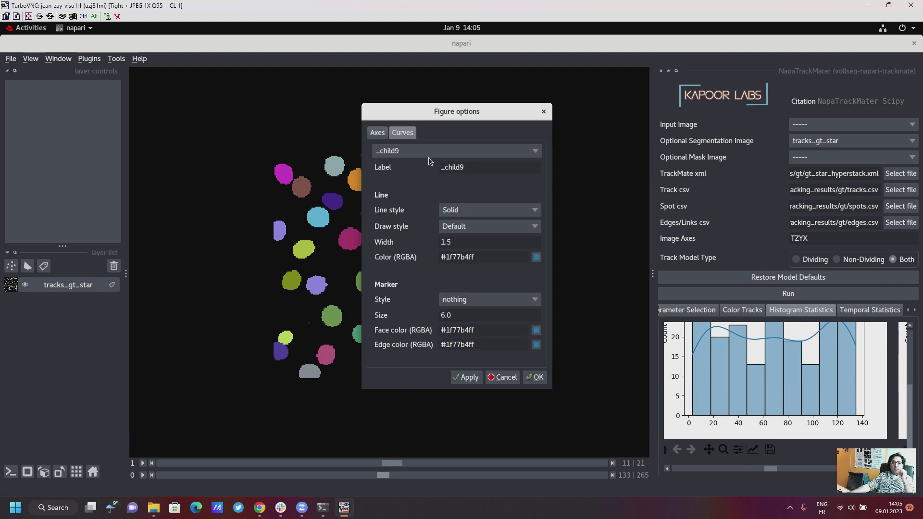
pyautogui.click(503, 378)
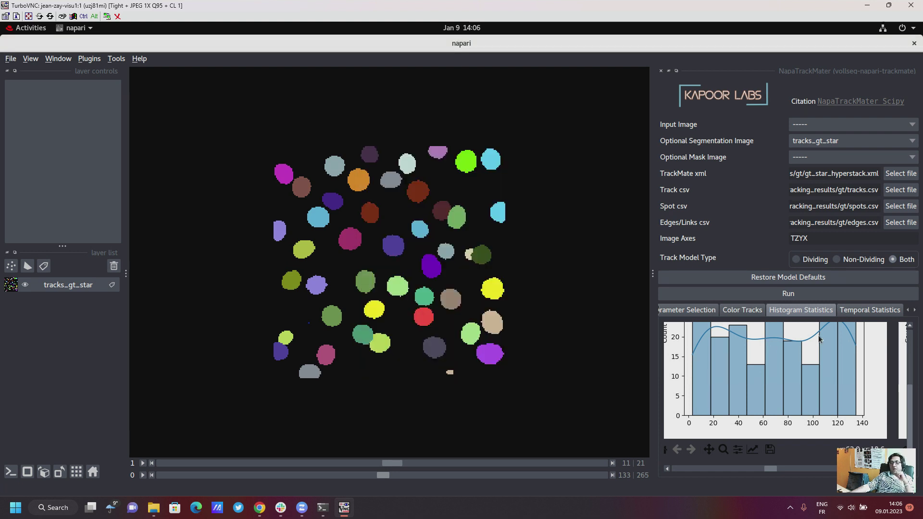
# Examine the track_min_speed histogram and the plot of speed over time in the temporal statistics.
pyautogui.moveTo(771, 467); pyautogui.dragTo(813, 463)
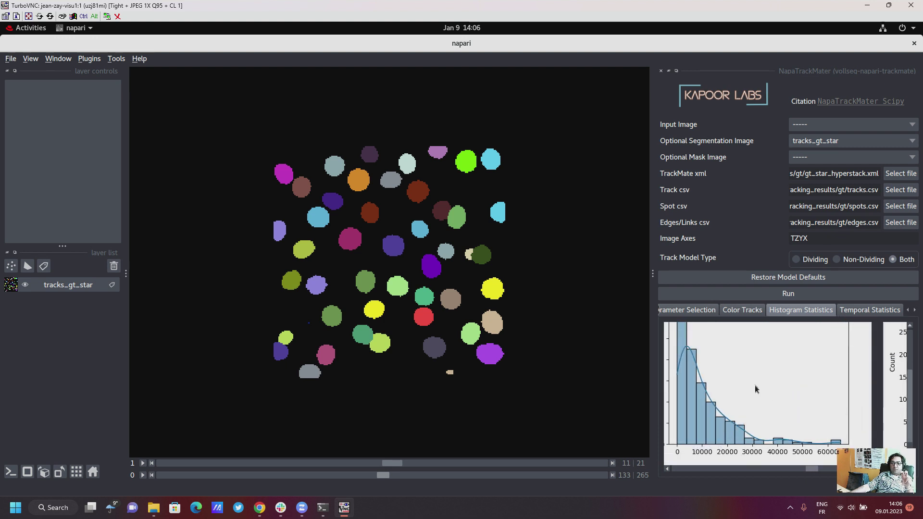
pyautogui.scroll(2, 755, 389)
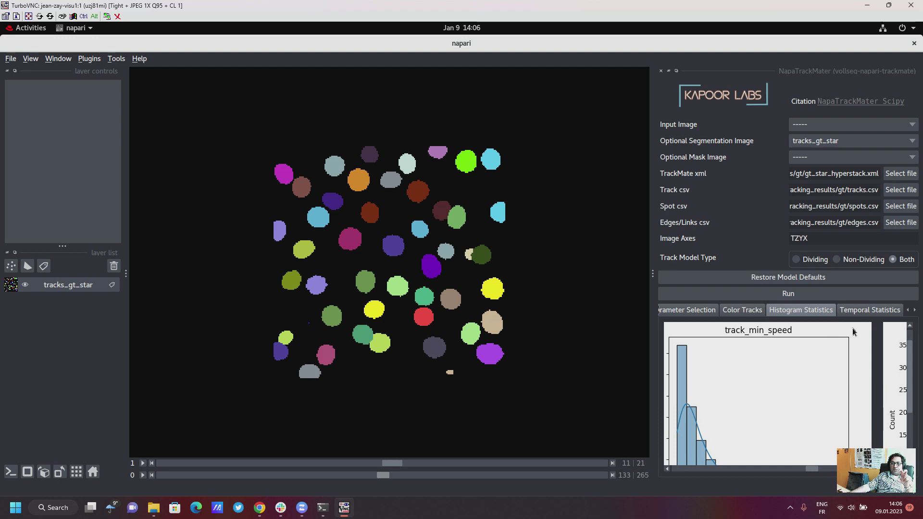
pyautogui.click(868, 313)
pyautogui.scroll(-1, 814, 363)
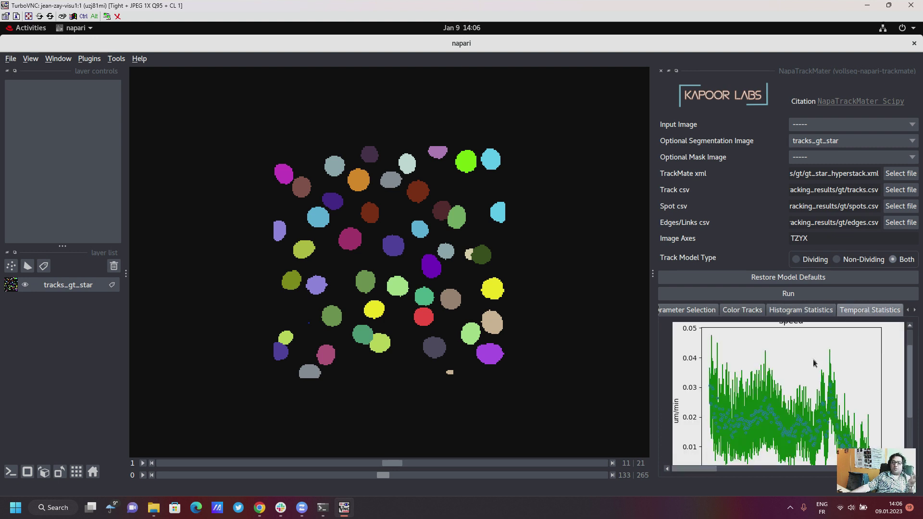
pyautogui.scroll(-2, 801, 383)
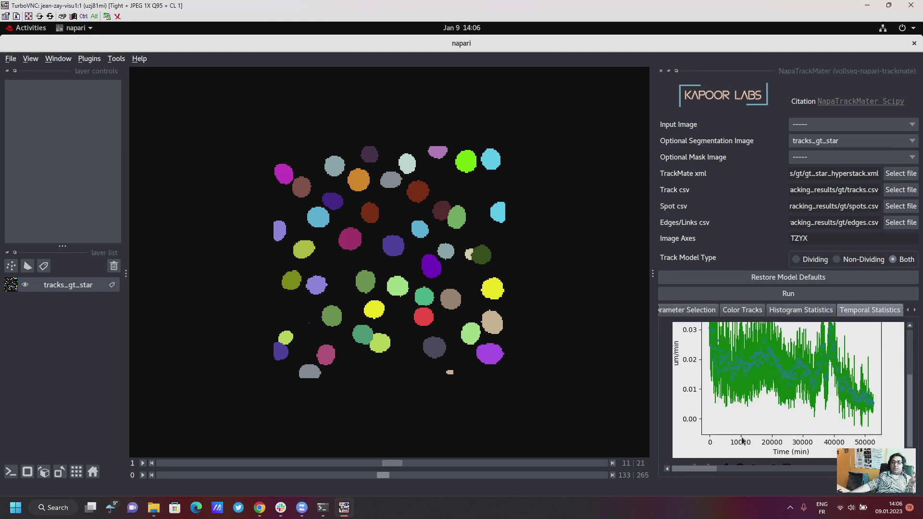
# Examine the Speed and Radius plots over time in the temporal statistics, including their axes and spread.
pyautogui.scroll(3, 817, 443)
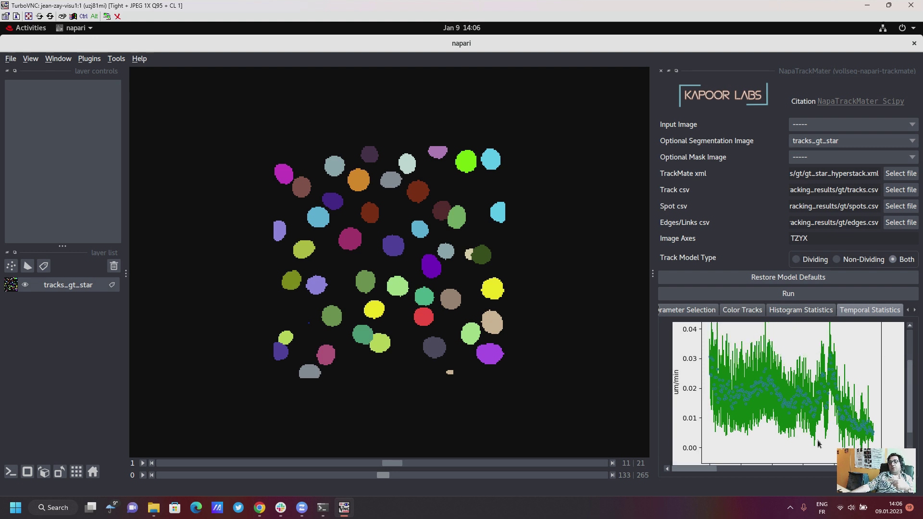
pyautogui.scroll(1, 793, 431)
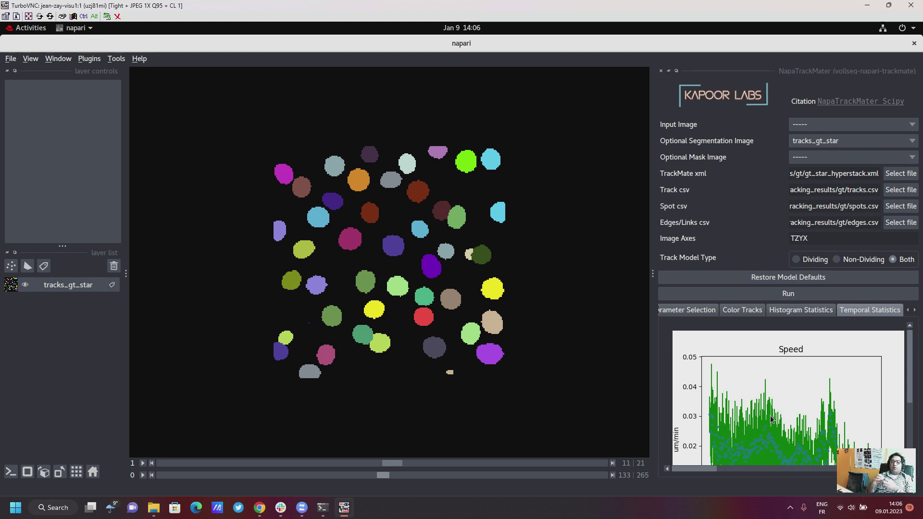
pyautogui.scroll(-1, 771, 419)
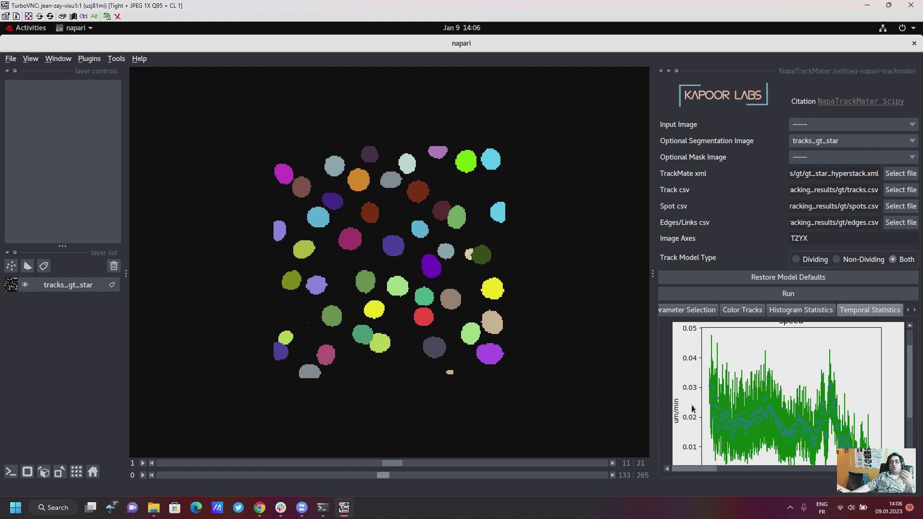
pyautogui.scroll(-1, 705, 435)
pyautogui.moveTo(699, 469); pyautogui.dragTo(750, 474)
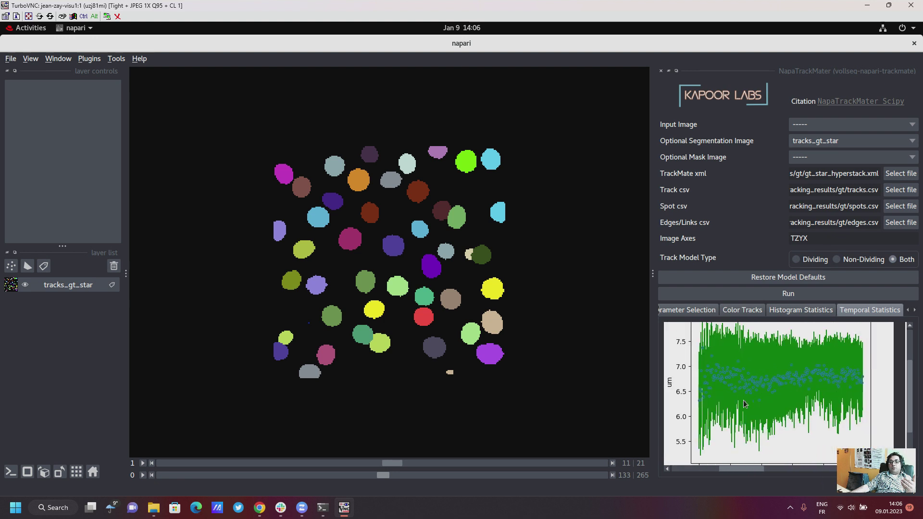
pyautogui.scroll(2, 744, 400)
pyautogui.scroll(-1, 744, 400)
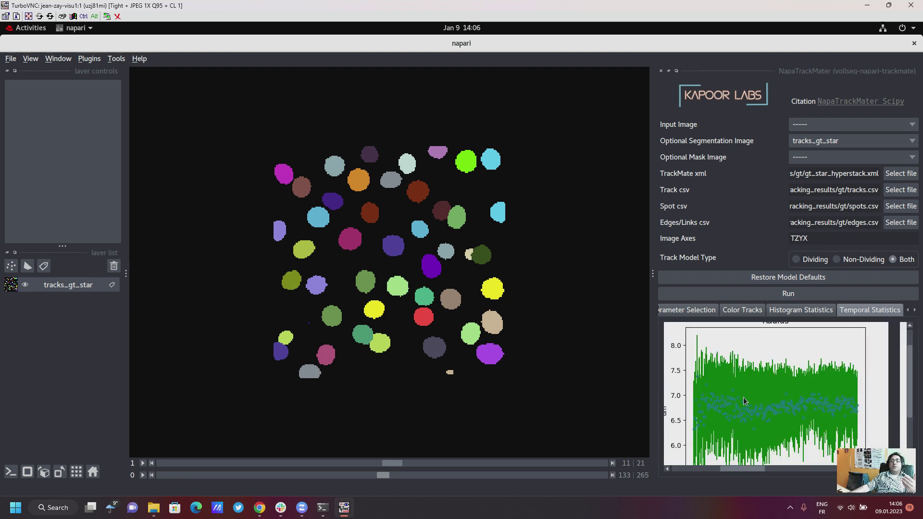
pyautogui.scroll(1, 745, 399)
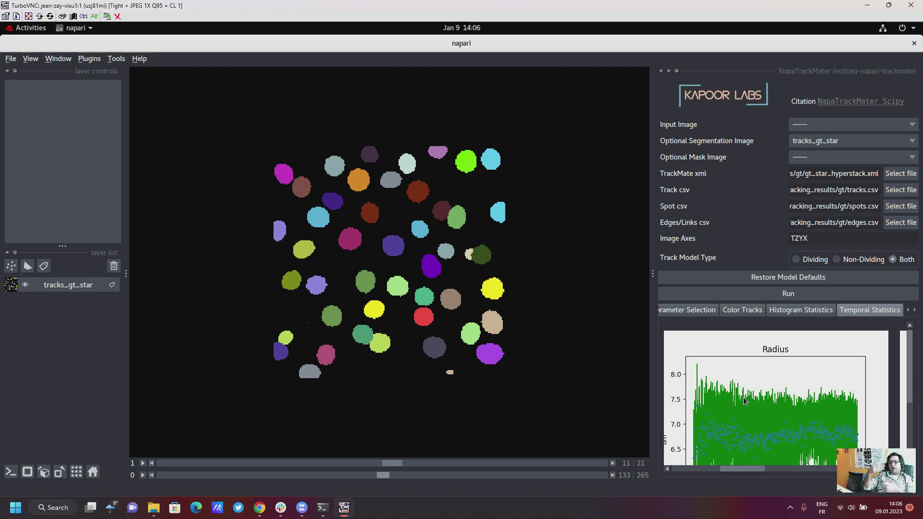
pyautogui.scroll(-2, 745, 400)
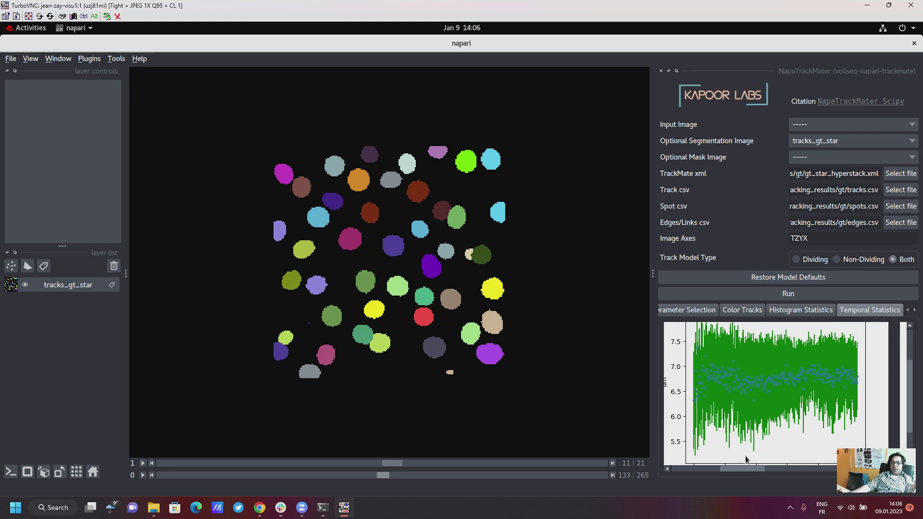
# Examine the displacement plots over time for the Z, Y and X directions in the temporal statistics.
pyautogui.moveTo(741, 471); pyautogui.dragTo(798, 473)
pyautogui.scroll(2, 744, 412)
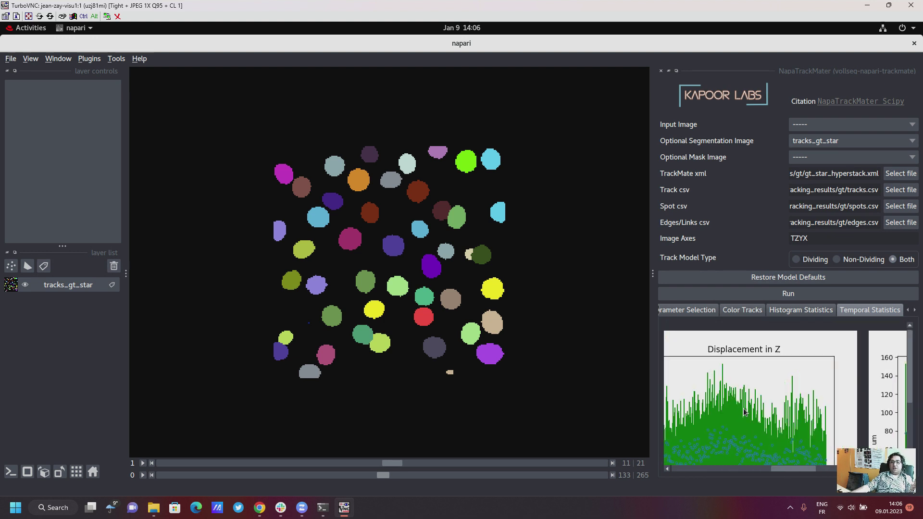
pyautogui.scroll(-1, 744, 412)
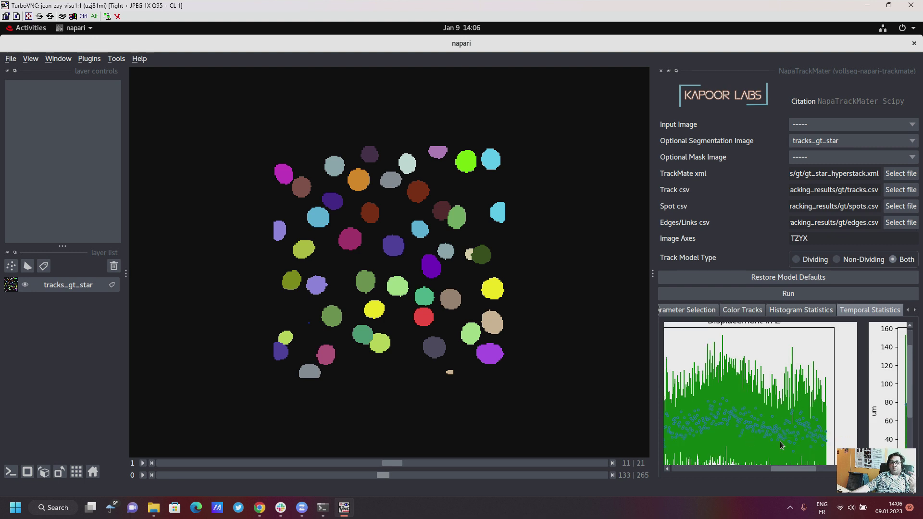
pyautogui.scroll(-1, 785, 452)
pyautogui.hscroll(-1, 788, 470)
pyautogui.moveTo(768, 471); pyautogui.dragTo(823, 466)
pyautogui.scroll(2, 774, 438)
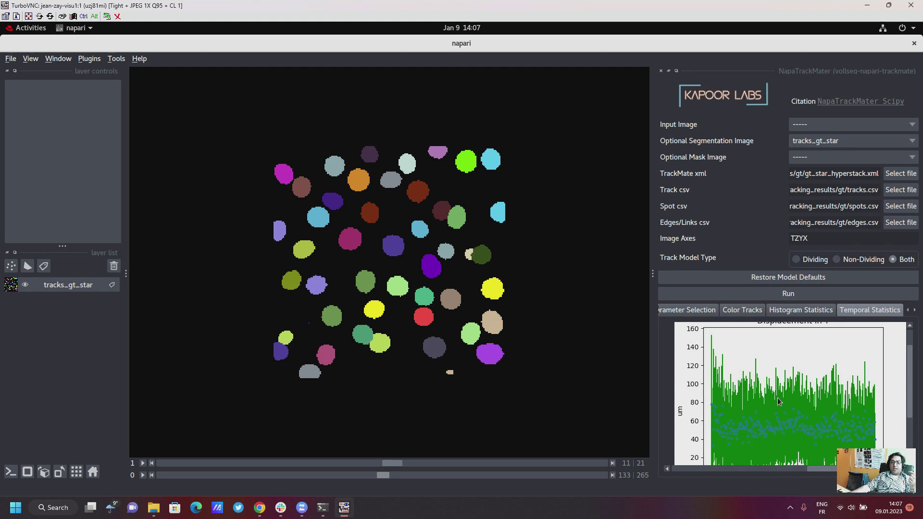
pyautogui.scroll(-2, 774, 437)
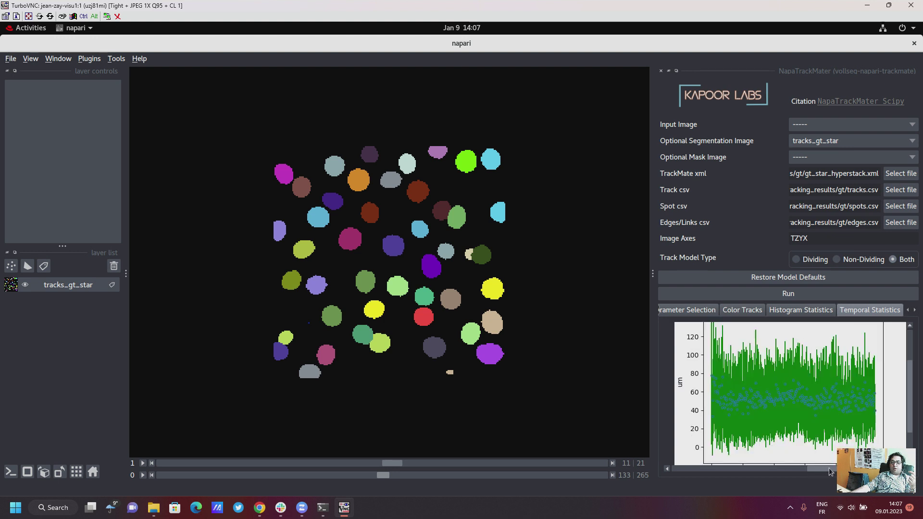
pyautogui.hscroll(2, 817, 473)
pyautogui.scroll(2, 780, 414)
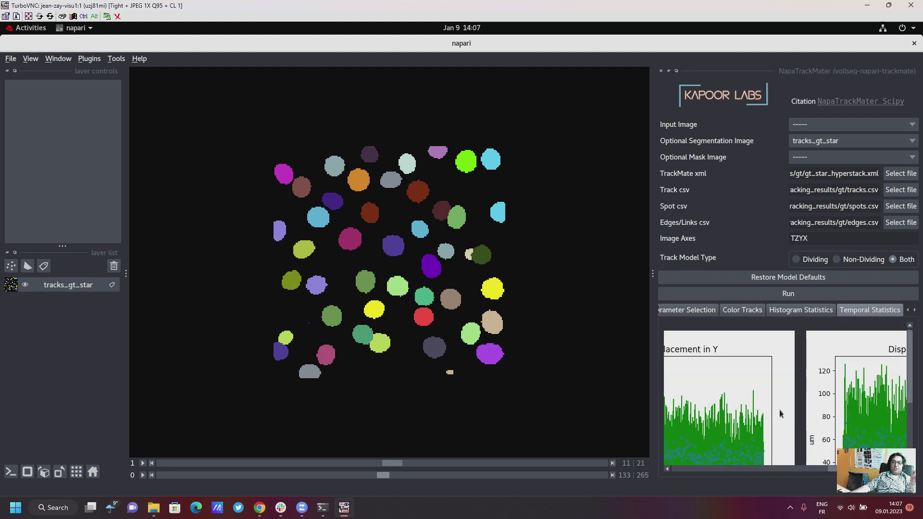
pyautogui.scroll(-2, 782, 422)
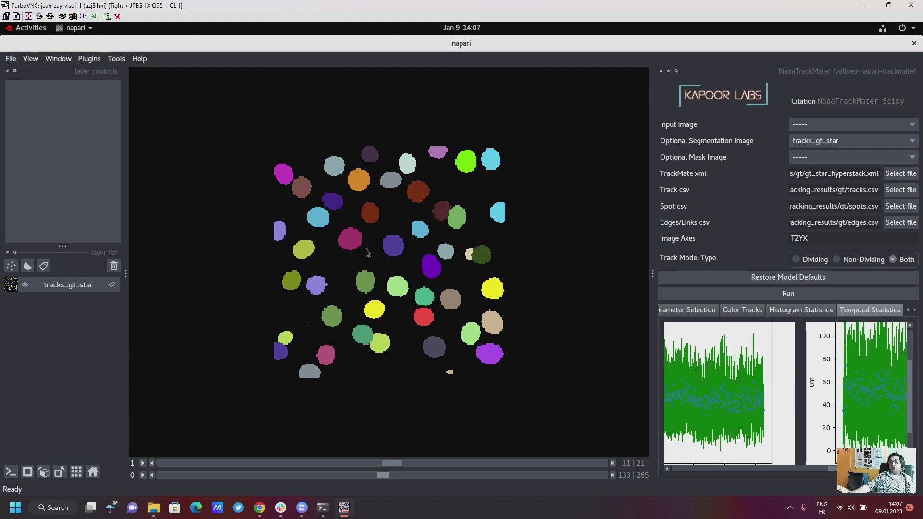
# Move the segmentation to time point 170 and color the tracks by the number_splits track attribute.
pyautogui.click(877, 141)
pyautogui.click(867, 141)
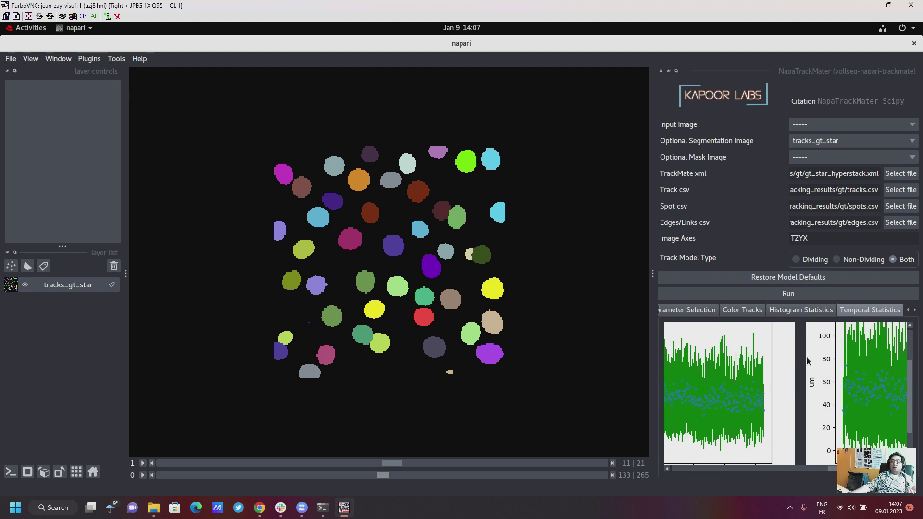
pyautogui.moveTo(389, 472); pyautogui.dragTo(443, 475)
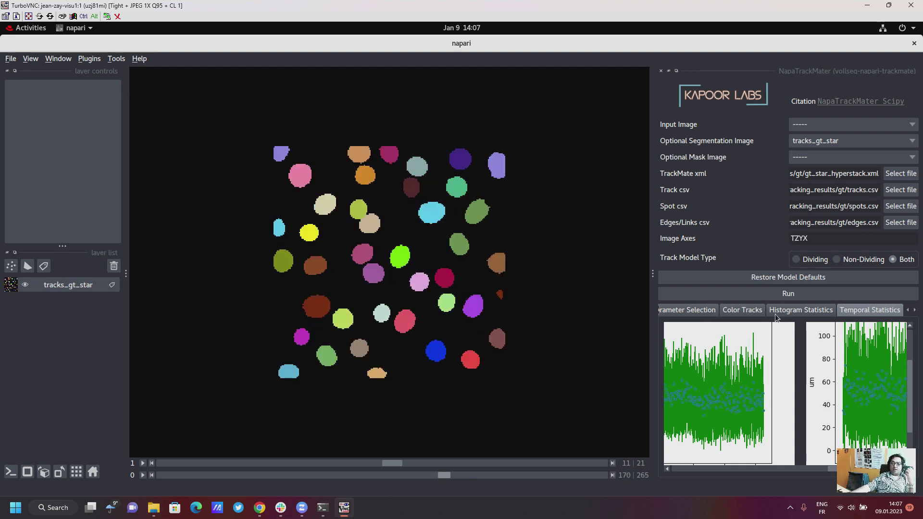
pyautogui.click(738, 312)
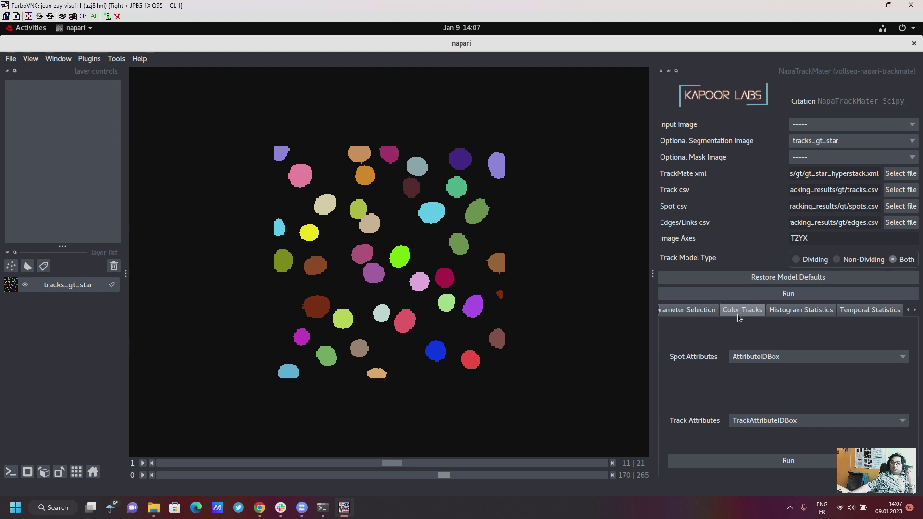
pyautogui.click(767, 423)
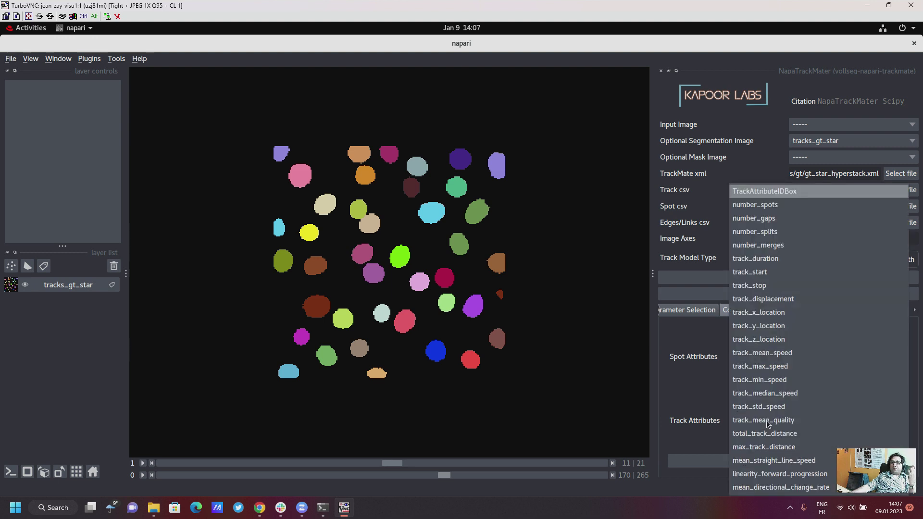
pyautogui.click(770, 232)
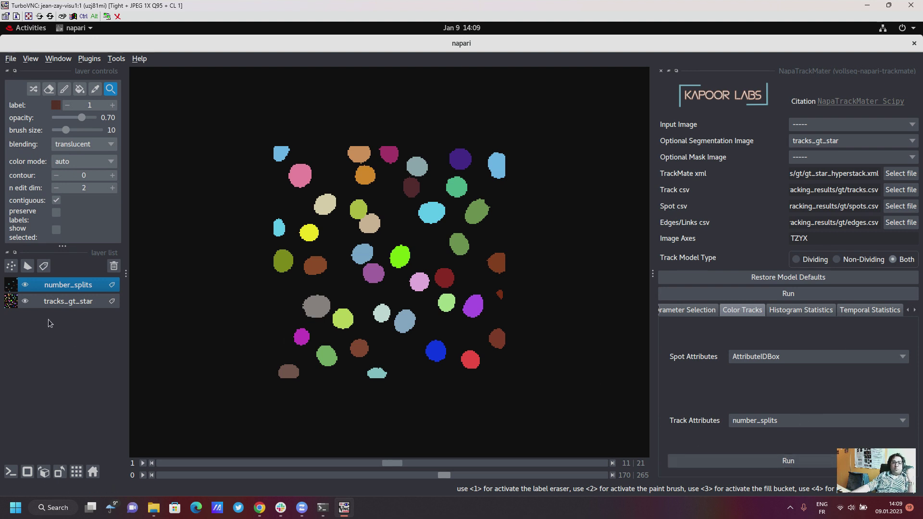
# Hide the tracks_gt_star layer and view the number_splits layer in 3D at time point 112.
pyautogui.click(25, 302)
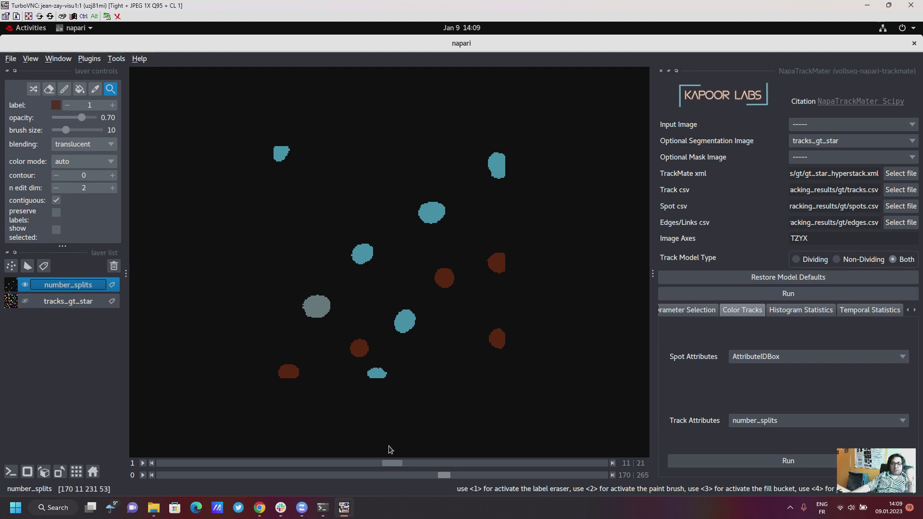
pyautogui.moveTo(447, 476); pyautogui.dragTo(532, 466)
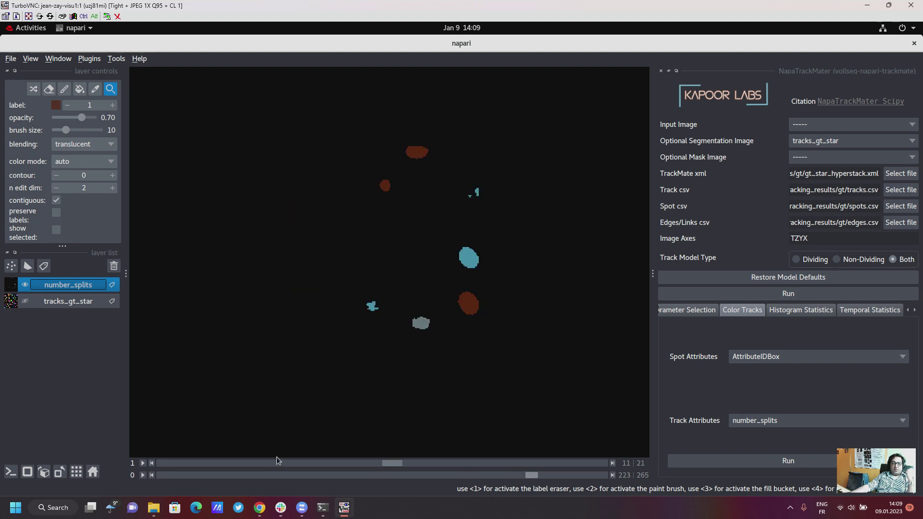
pyautogui.click(29, 472)
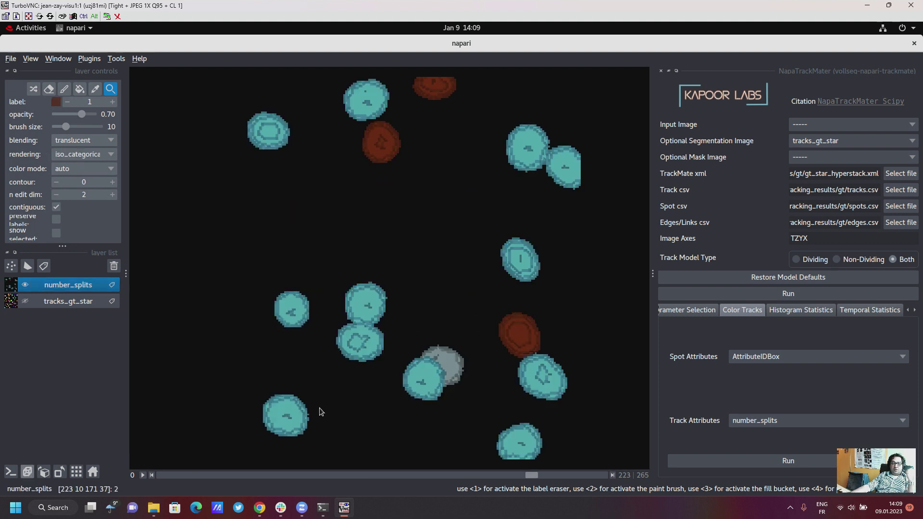
pyautogui.moveTo(532, 474); pyautogui.dragTo(347, 476)
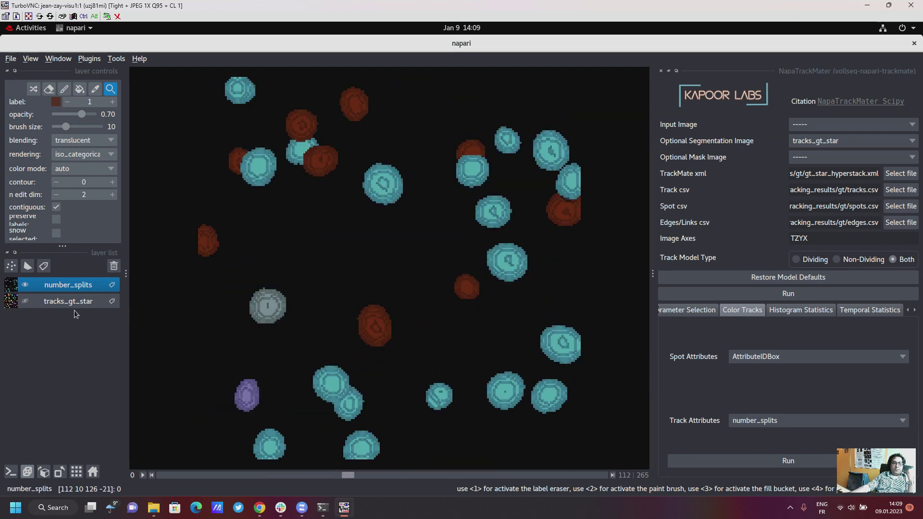
# Replace the number_splits layer with a track_mean_speed coloring of the tracks and view it alone at time point 194.
pyautogui.click(114, 266)
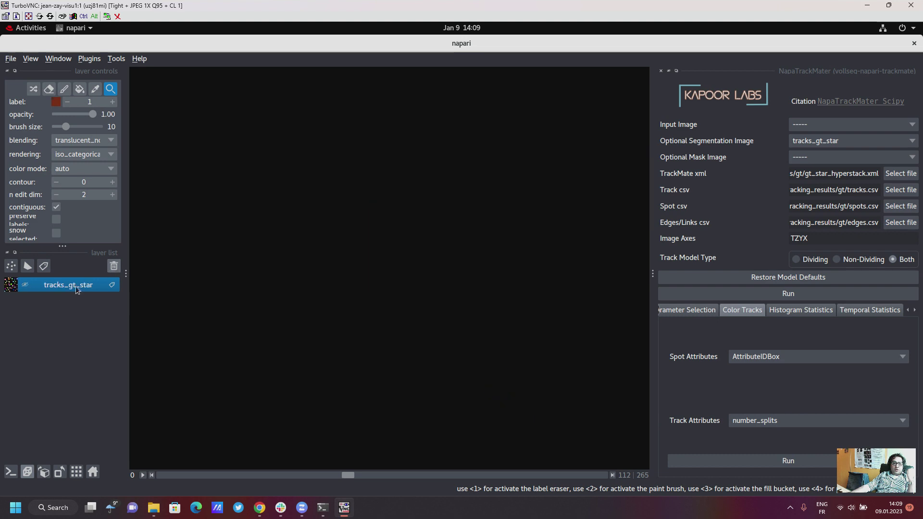
pyautogui.click(25, 286)
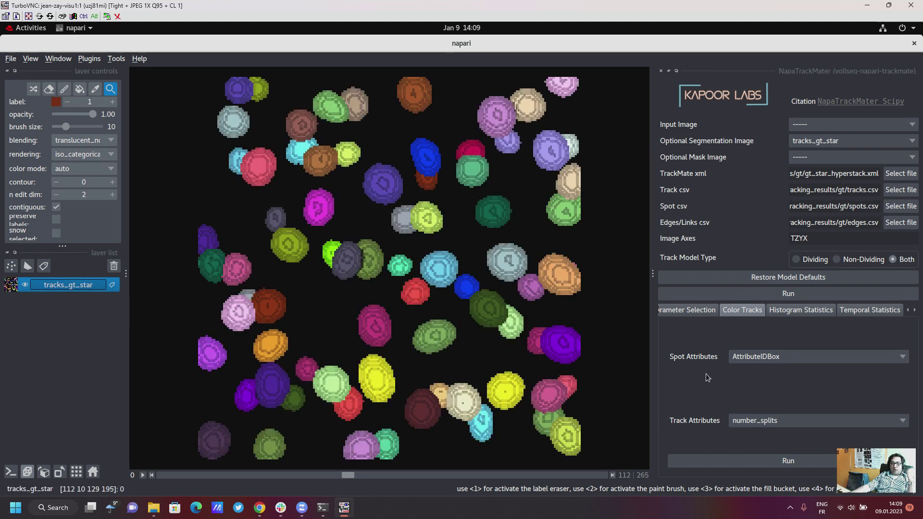
pyautogui.click(753, 424)
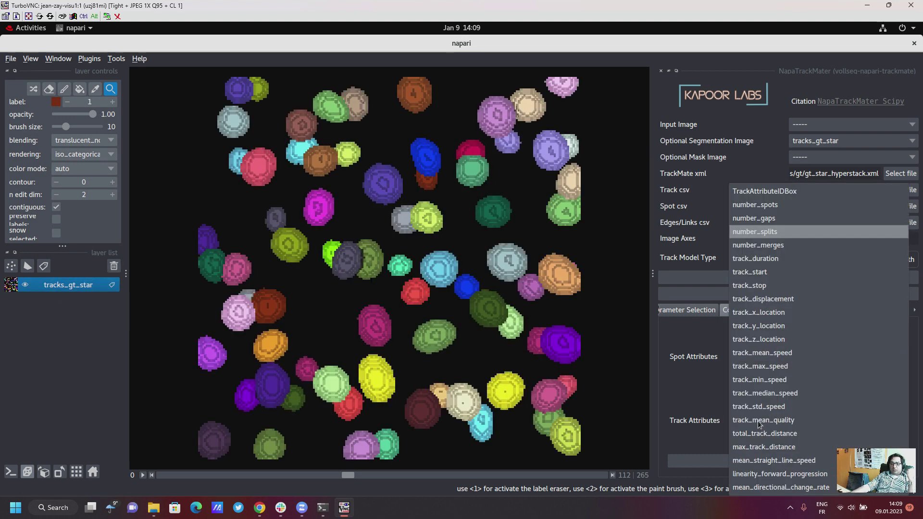
pyautogui.click(767, 353)
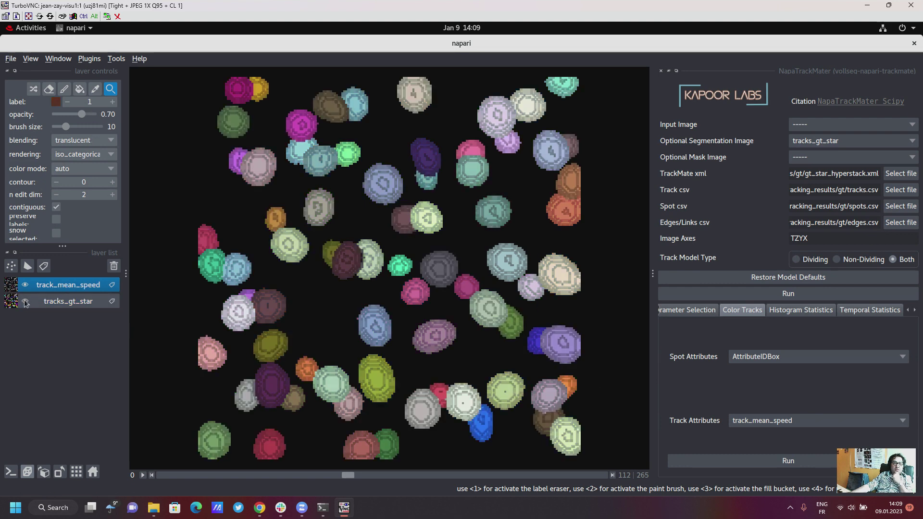
pyautogui.click(24, 301)
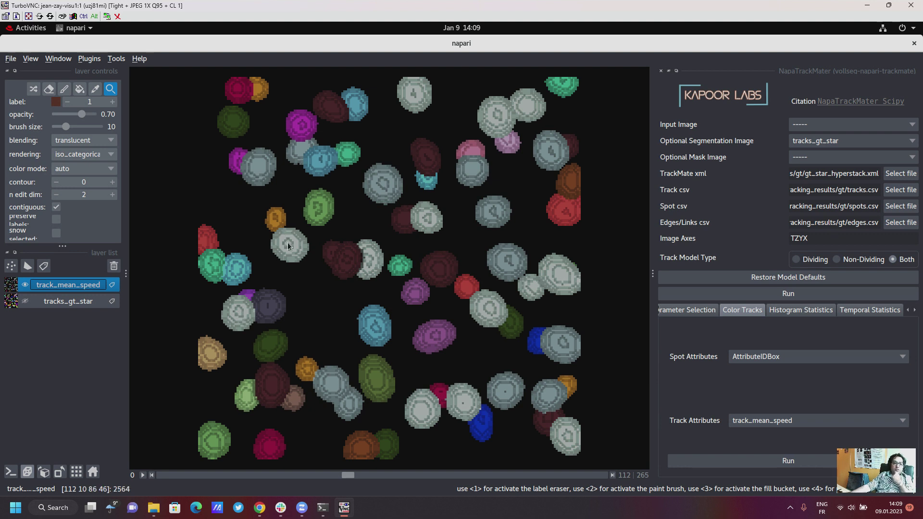
pyautogui.moveTo(362, 476); pyautogui.dragTo(485, 481)
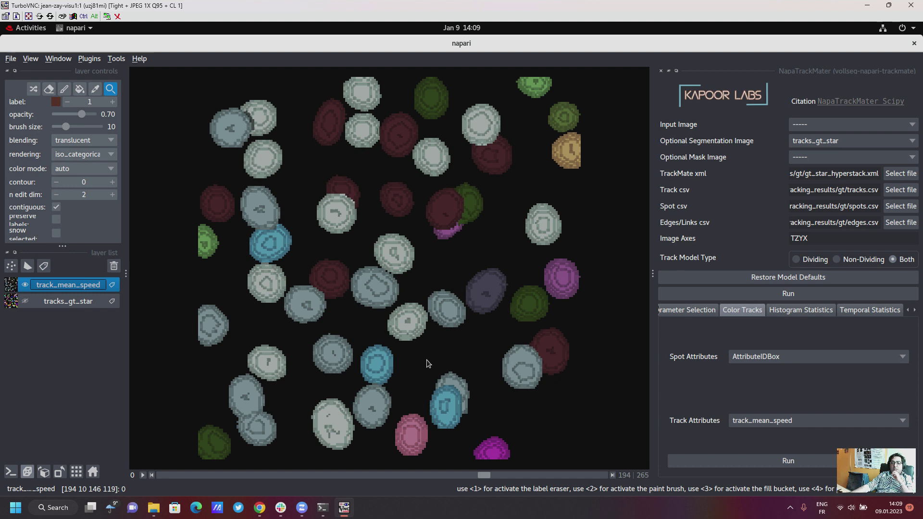
# Replace the track_mean_speed layer with a mean_directional_change_rate coloring of the tracks, shown without the tracks_gt_star layer.
pyautogui.click(778, 421)
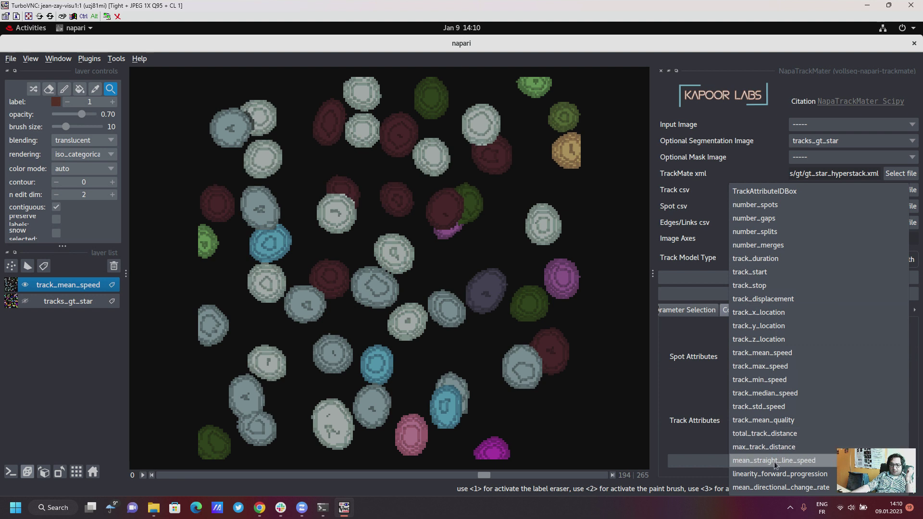
pyautogui.click(771, 487)
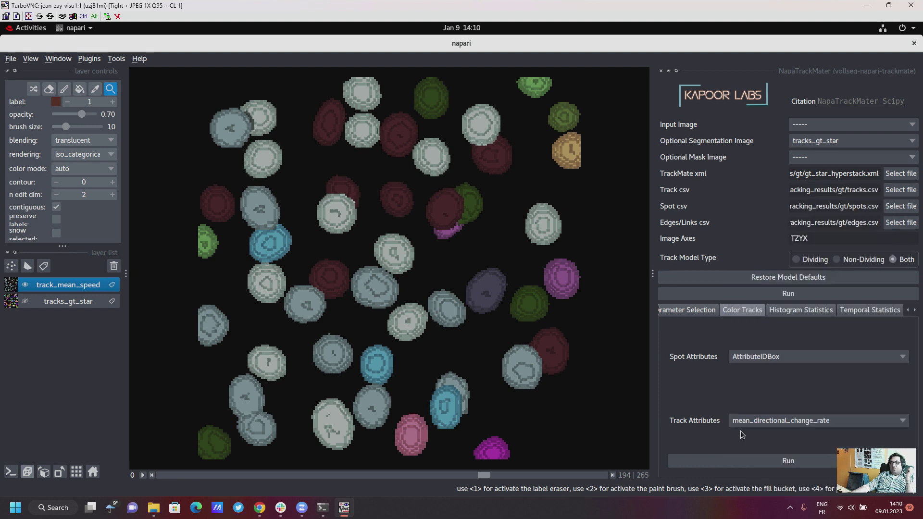
pyautogui.doubleClick(92, 289)
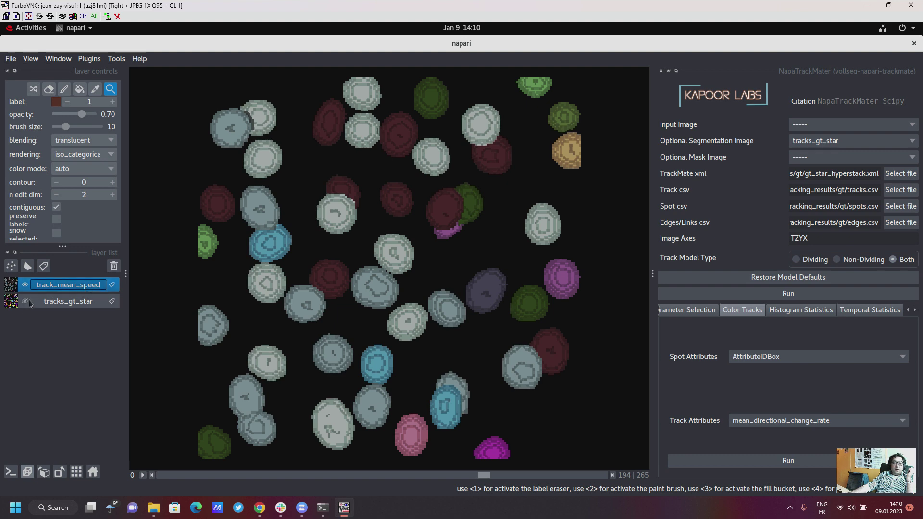
pyautogui.click(26, 302)
pyautogui.click(114, 267)
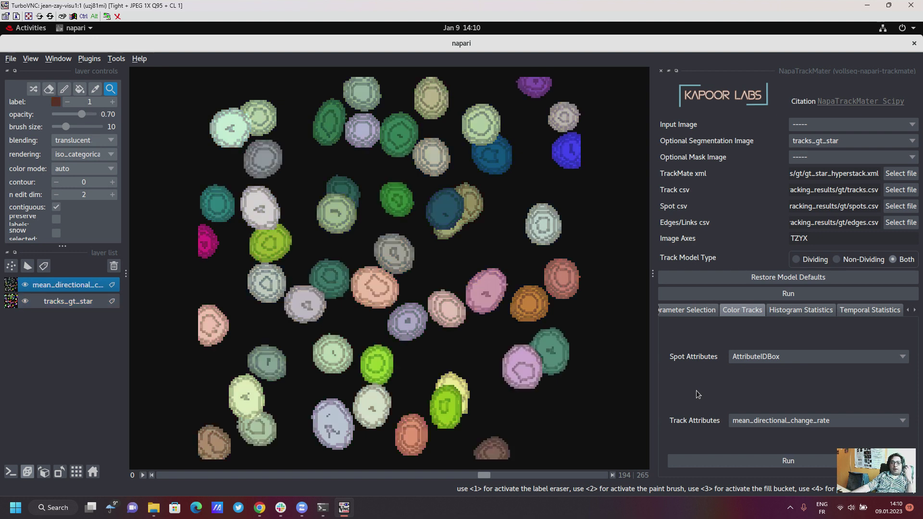
pyautogui.click(26, 301)
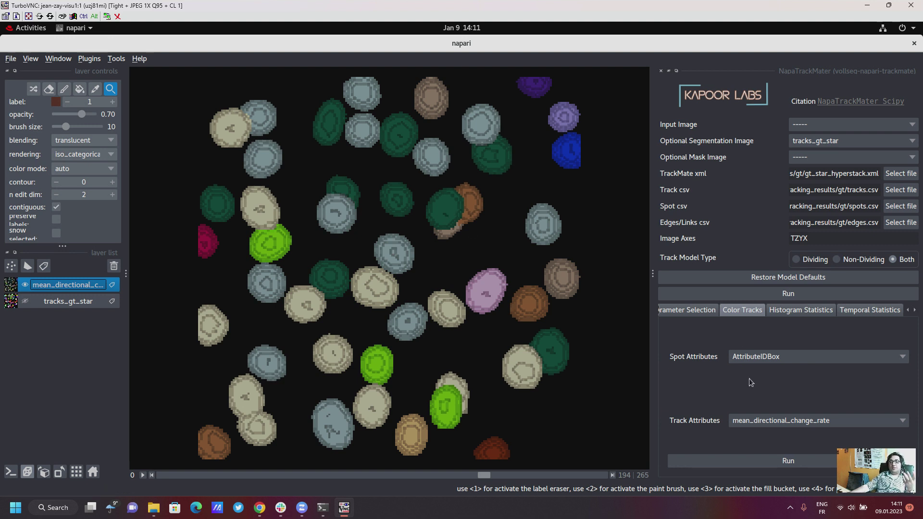
# Review the track_min_speed histogram and the Displacement in Y plot down to its time axis.
pyautogui.click(807, 313)
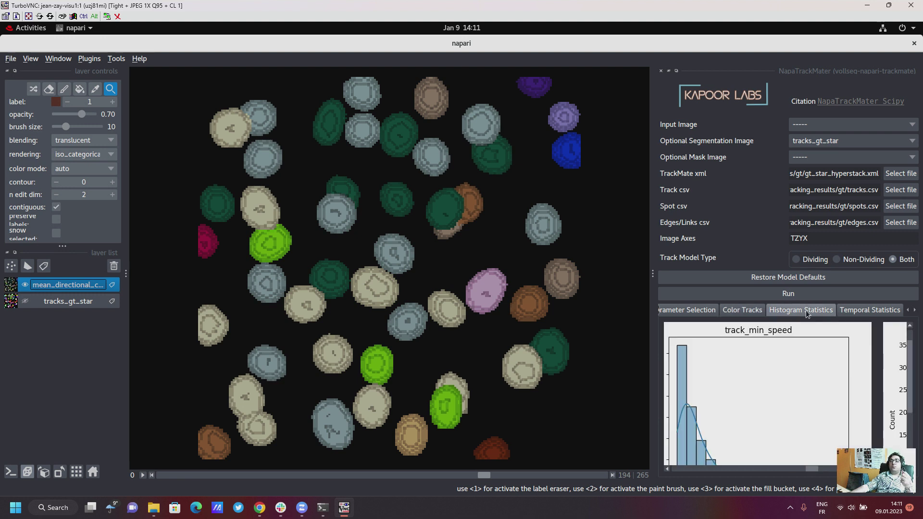
pyautogui.click(870, 311)
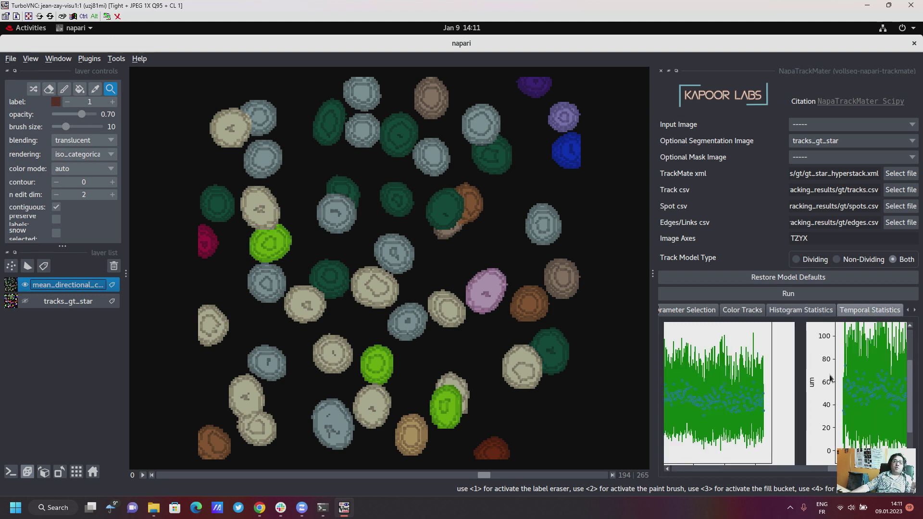
pyautogui.scroll(-2, 774, 423)
pyautogui.click(807, 466)
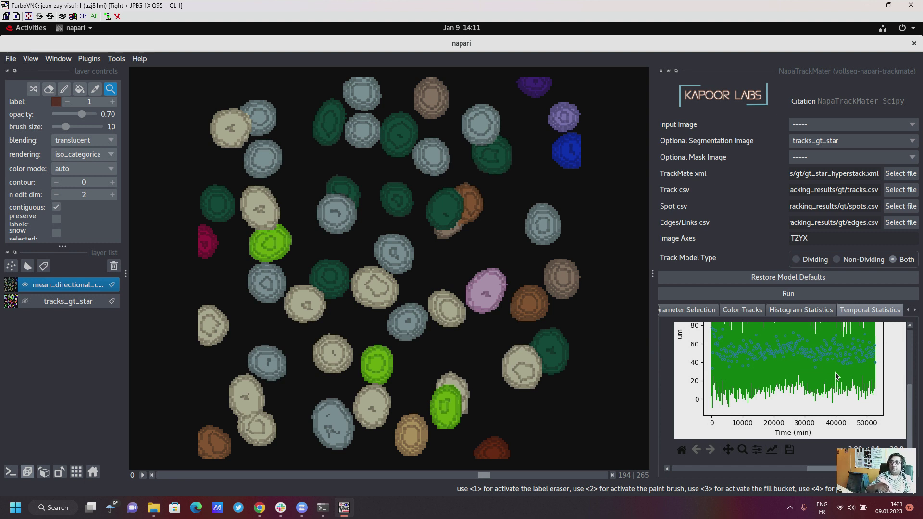
# Set the track model type to Non-Dividing.
pyautogui.click(806, 260)
pyautogui.click(855, 260)
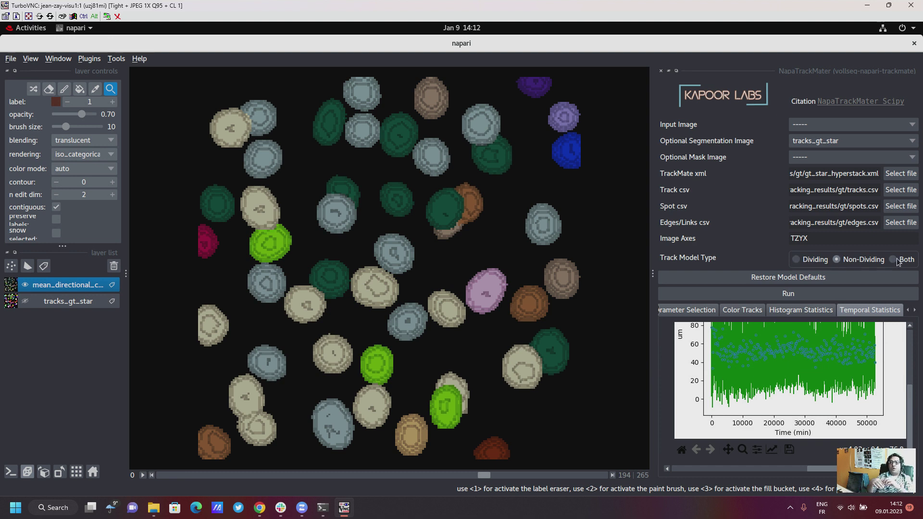